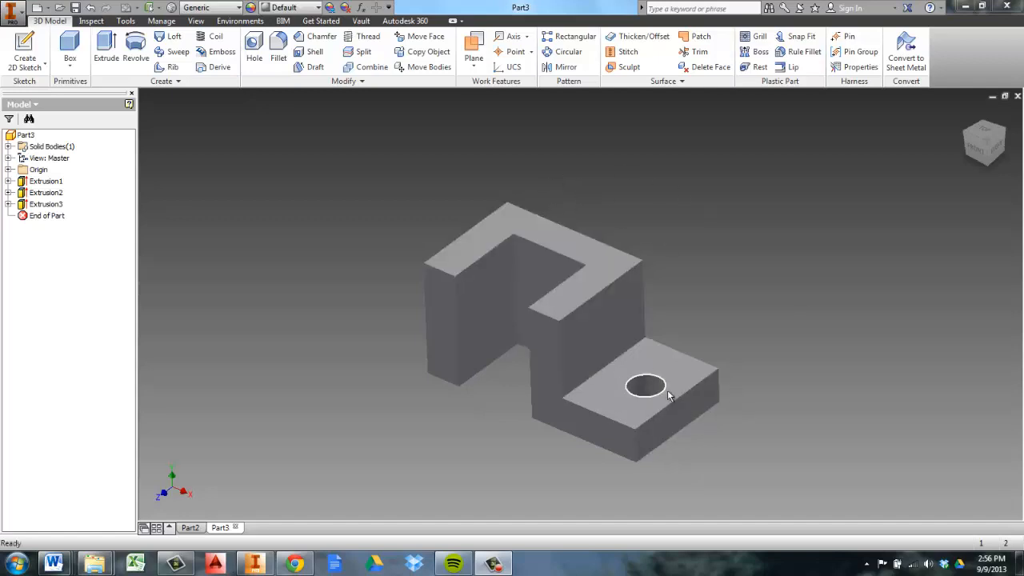
# Create a new part and start a 2D sketch on the front (XY) origin plane
pyautogui.click(37, 7)
pyautogui.press('Escape')
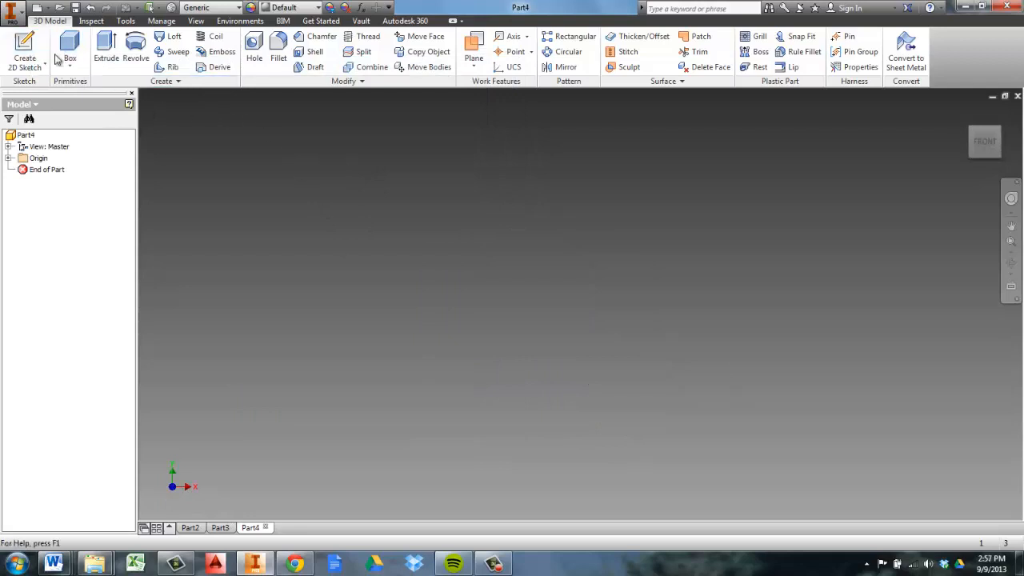
pyautogui.click(25, 50)
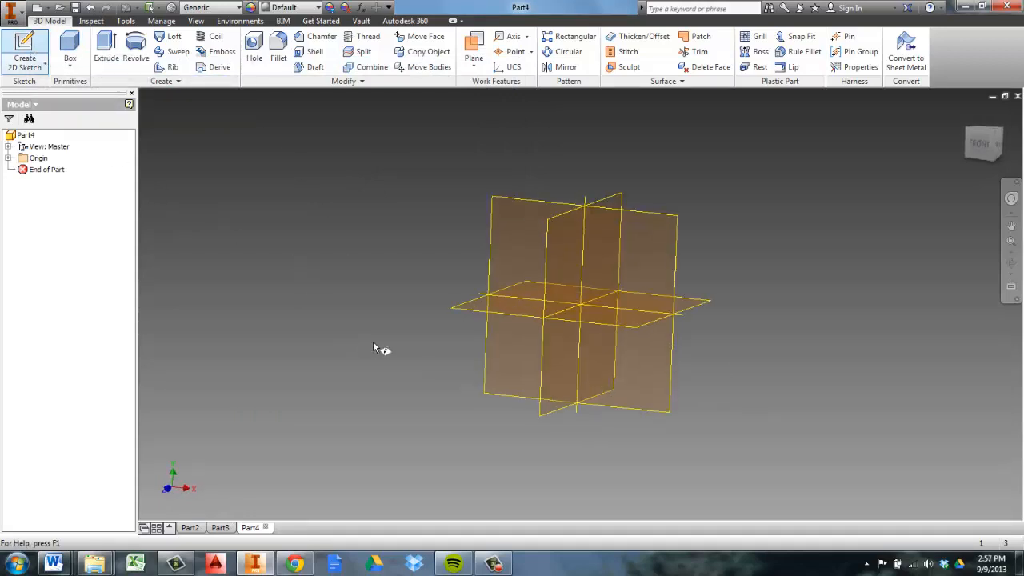
pyautogui.click(652, 243)
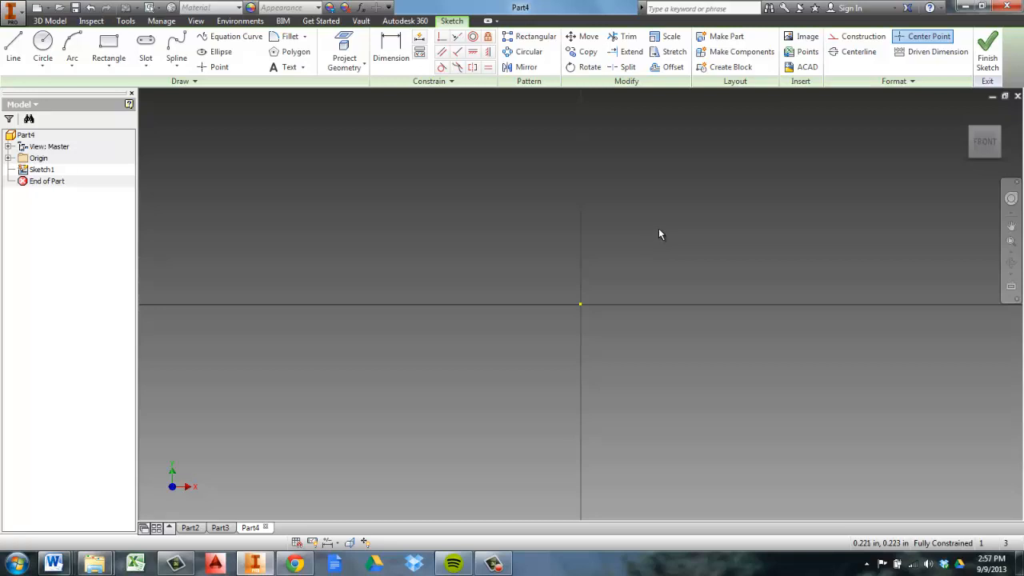
# Draw a horizontal line 2.5 in long from the origin along the positive X axis
pyautogui.moveTo(659, 230); pyautogui.dragTo(534, 314, button='middle')
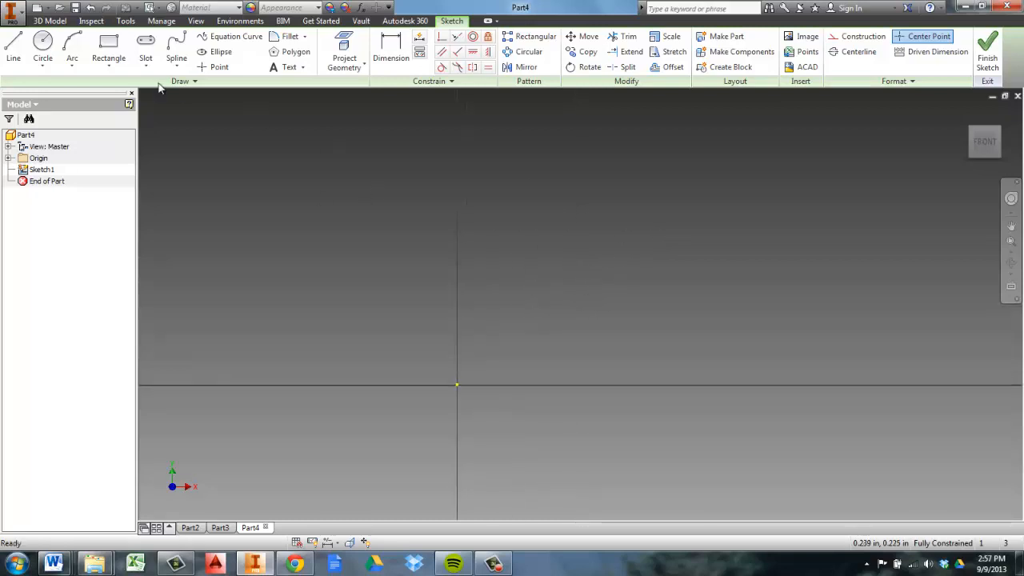
pyautogui.click(13, 48)
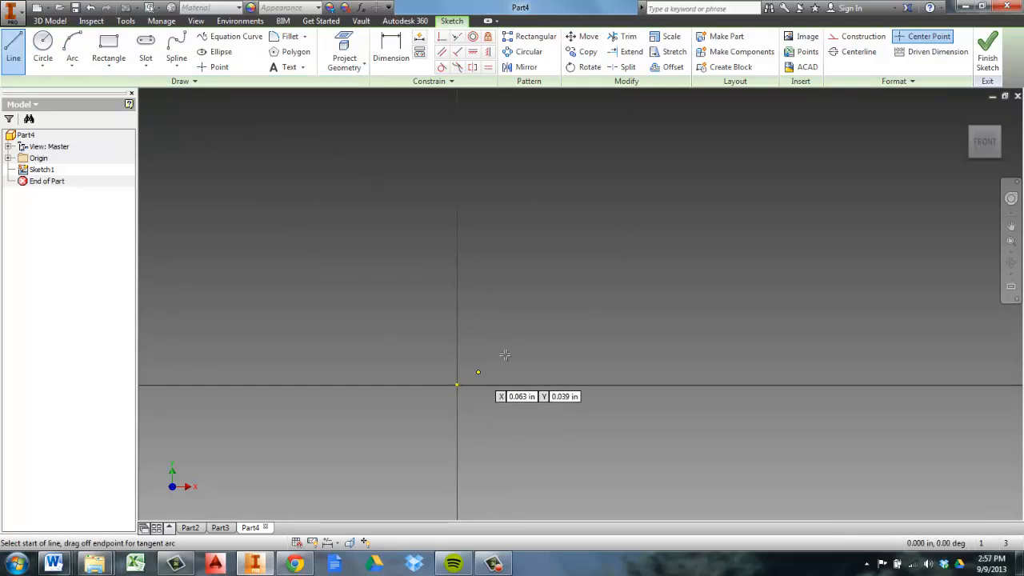
pyautogui.click(457, 384)
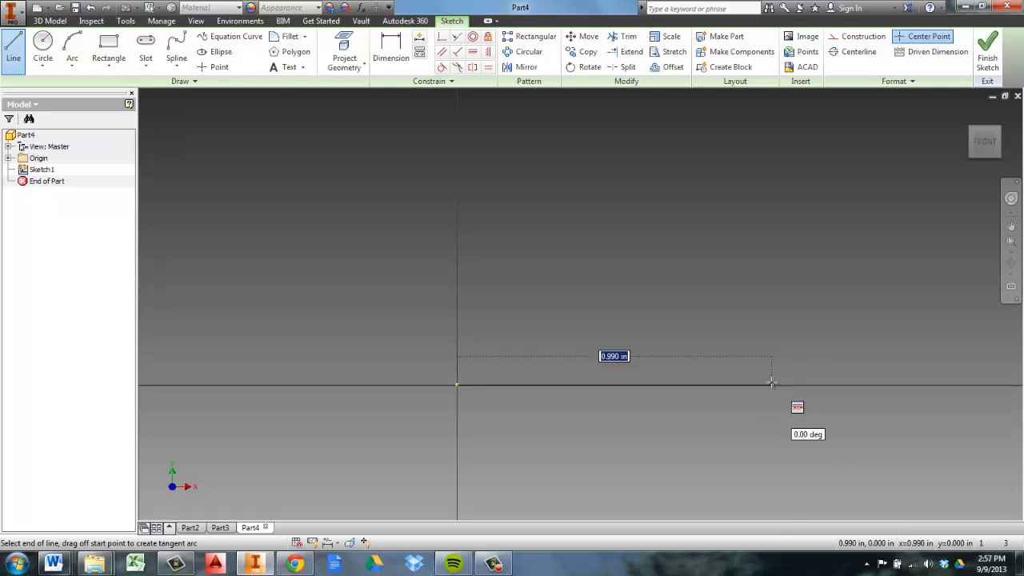
pyautogui.write('2.5')
pyautogui.press('Return')
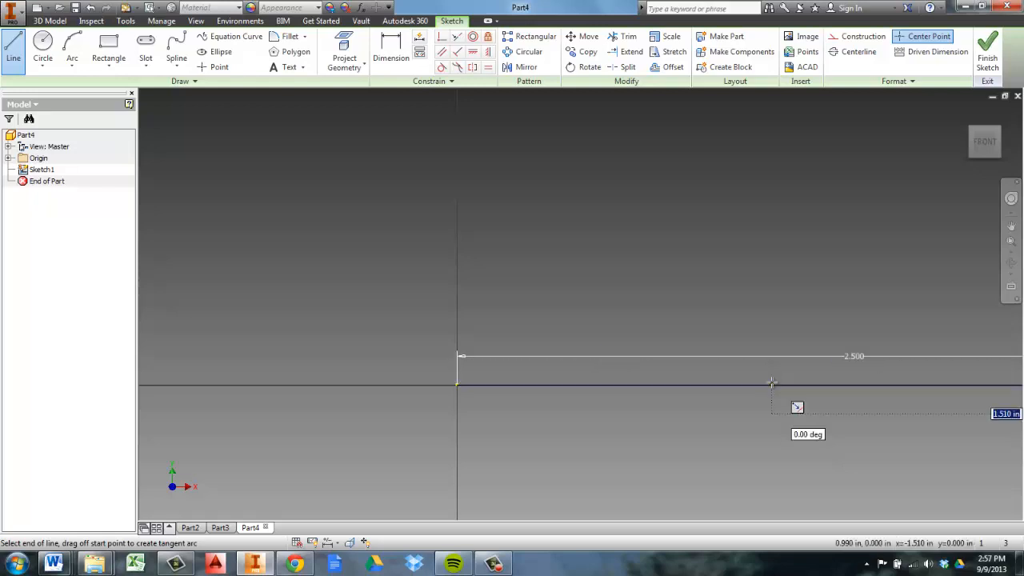
# Close an L-shaped profile back to the origin, about 1.97 in tall, with a 0.59 in wide upright and 0.43 in high foot
pyautogui.moveTo(823, 391)
pyautogui.mouseDown(button='middle')
pyautogui.moveTo(706, 392)
pyautogui.moveTo(680, 404)
pyautogui.mouseUp(button='middle')
pyautogui.scroll(-5, 703, 395)
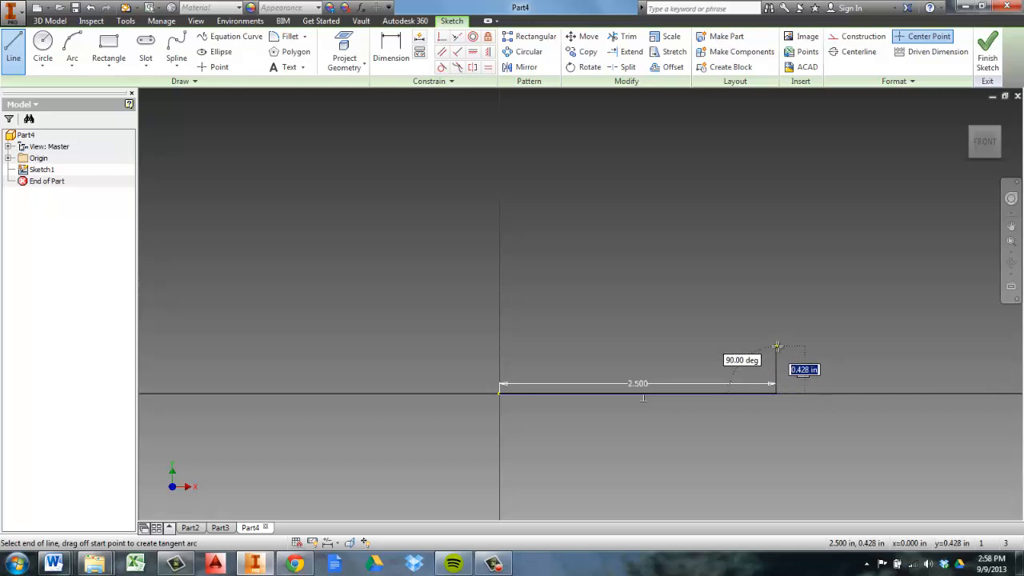
pyautogui.click(777, 346)
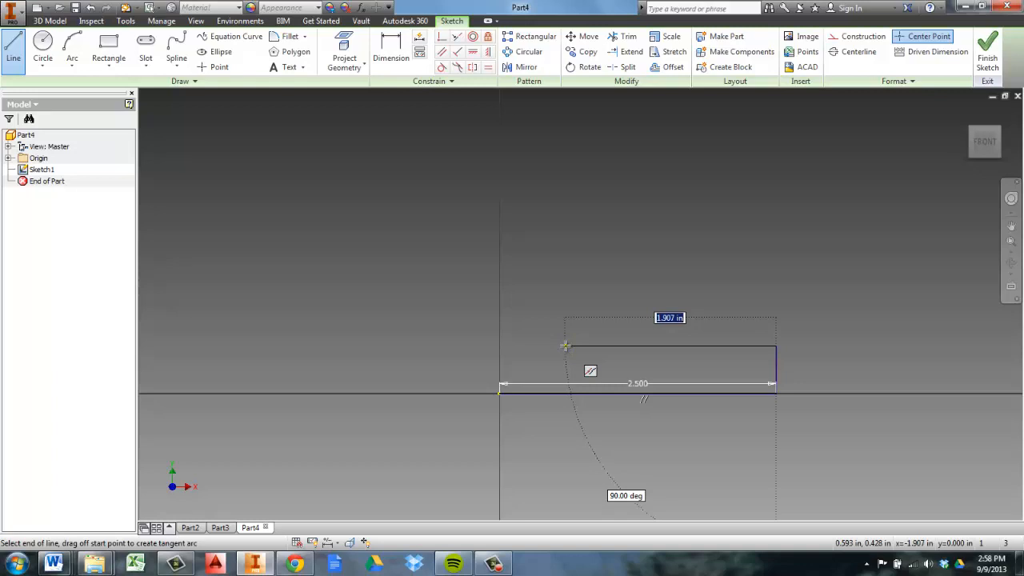
pyautogui.click(565, 346)
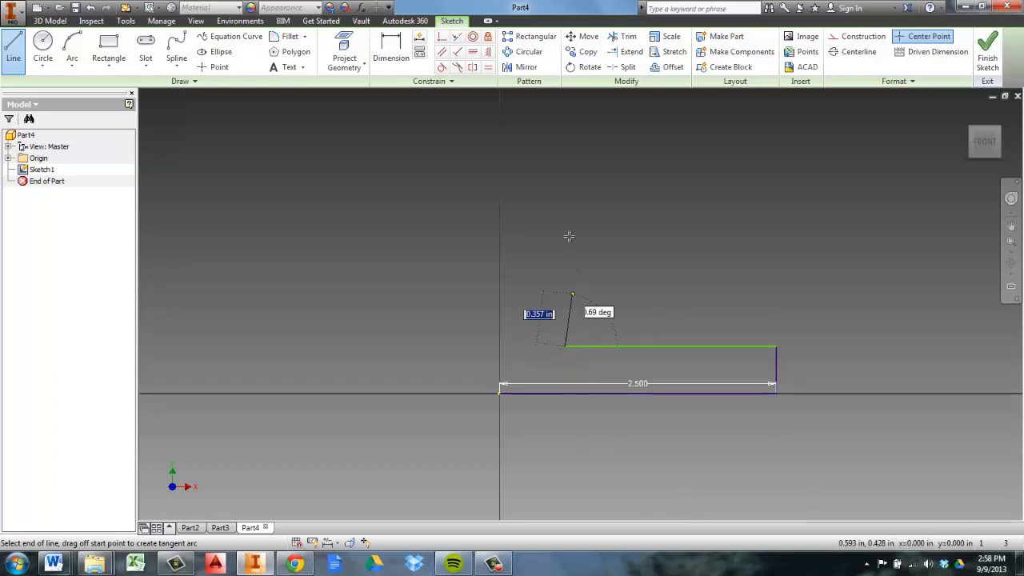
pyautogui.click(566, 174)
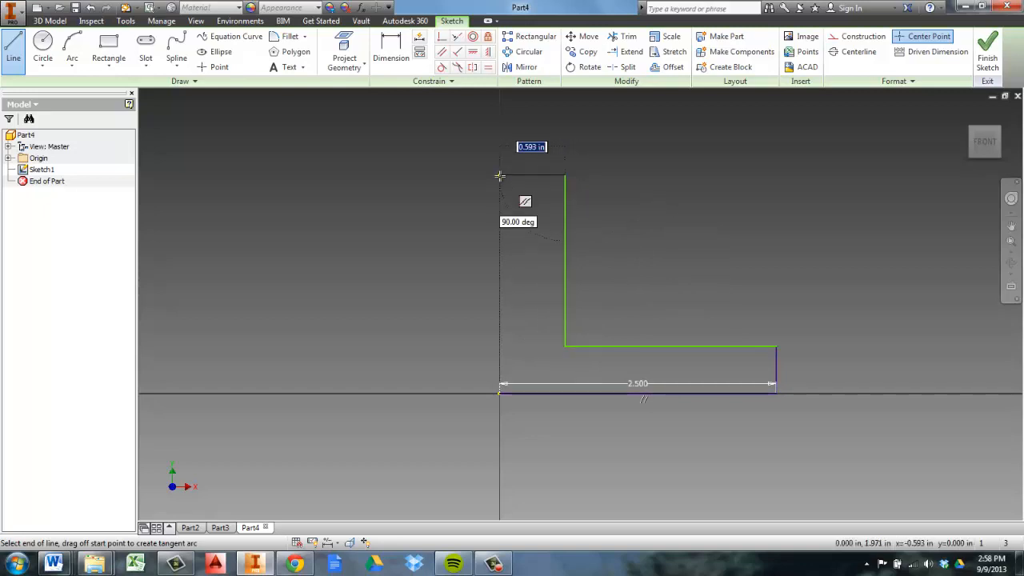
pyautogui.click(500, 174)
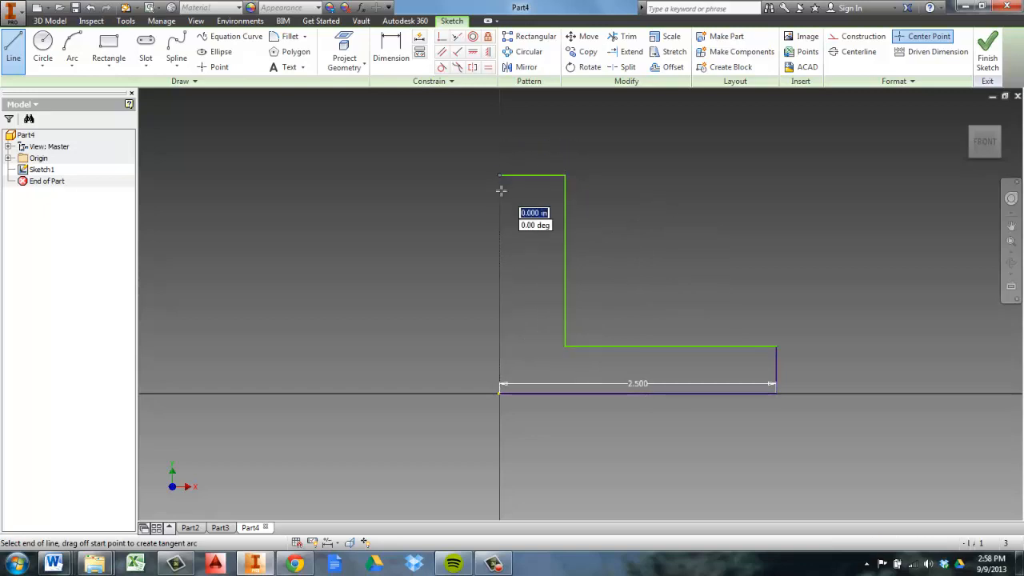
pyautogui.click(499, 392)
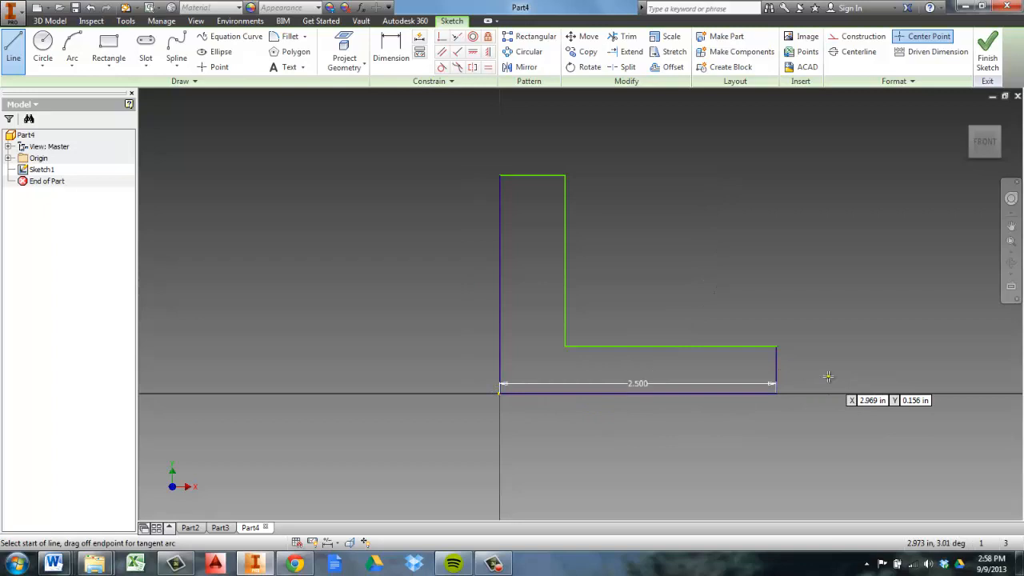
pyautogui.rightClick(716, 274)
pyautogui.click(760, 269)
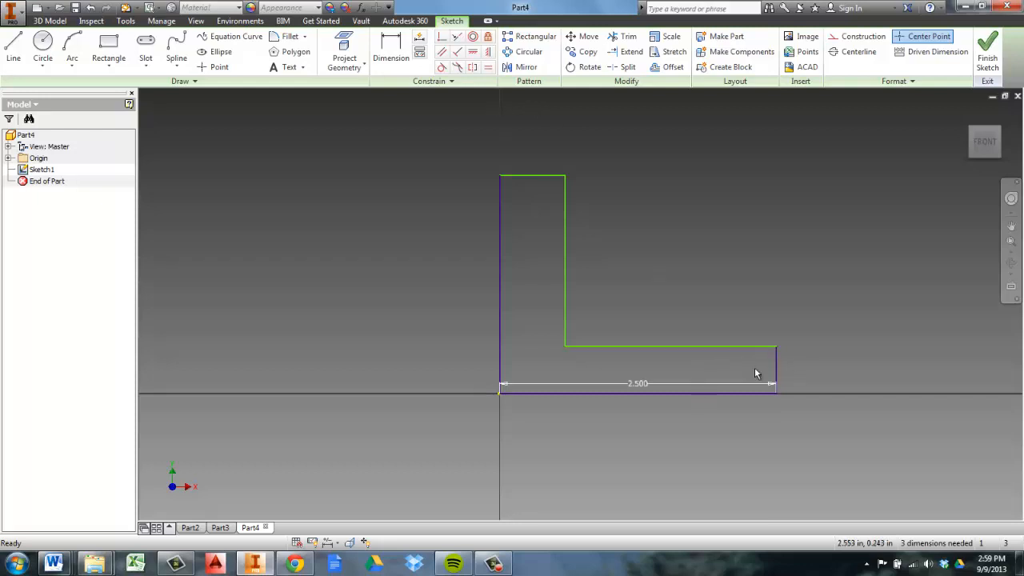
# Dimension the short vertical end of the L profile's foot to 0.75 in
pyautogui.click(398, 42)
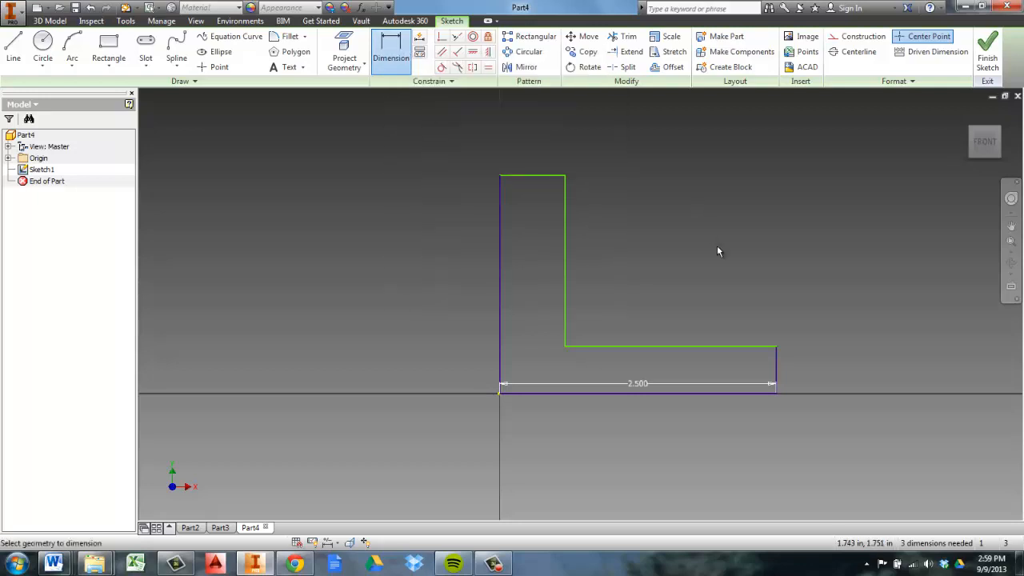
pyautogui.click(777, 370)
pyautogui.click(808, 369)
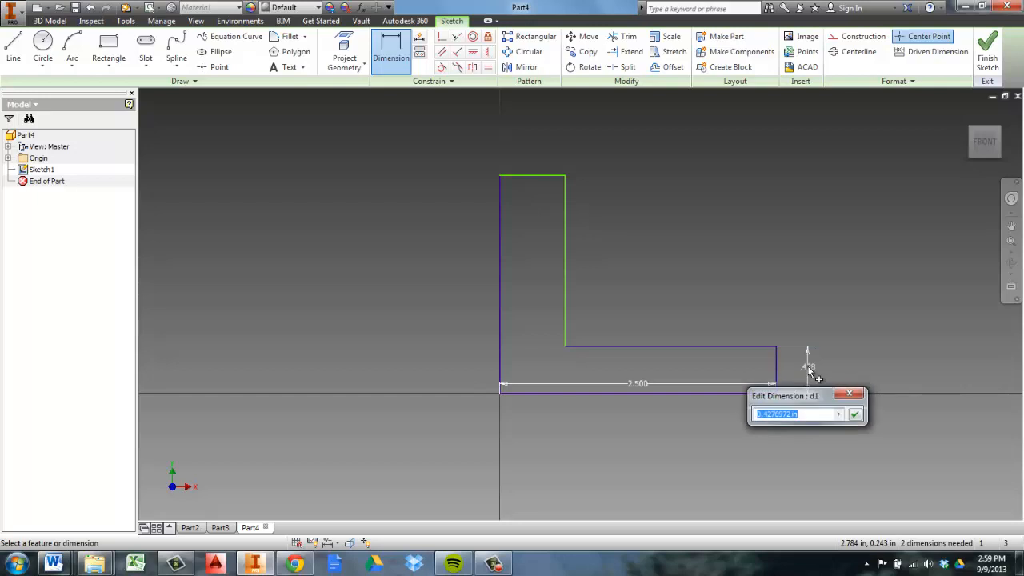
pyautogui.write('.75')
pyautogui.press('Return')
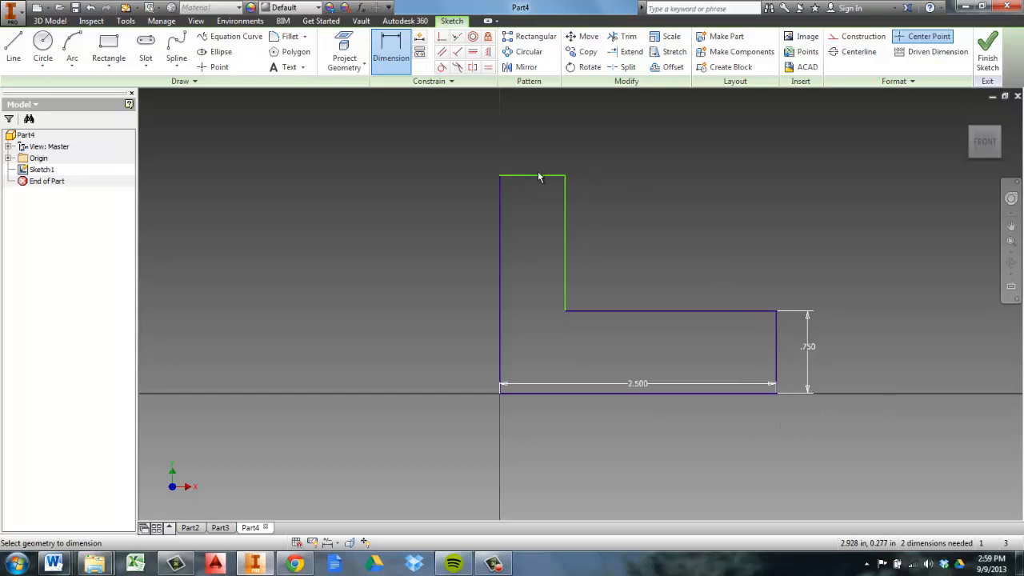
# Dimension the top edge of the L profile's upright to 0.75 in
pyautogui.click(531, 176)
pyautogui.click(531, 158)
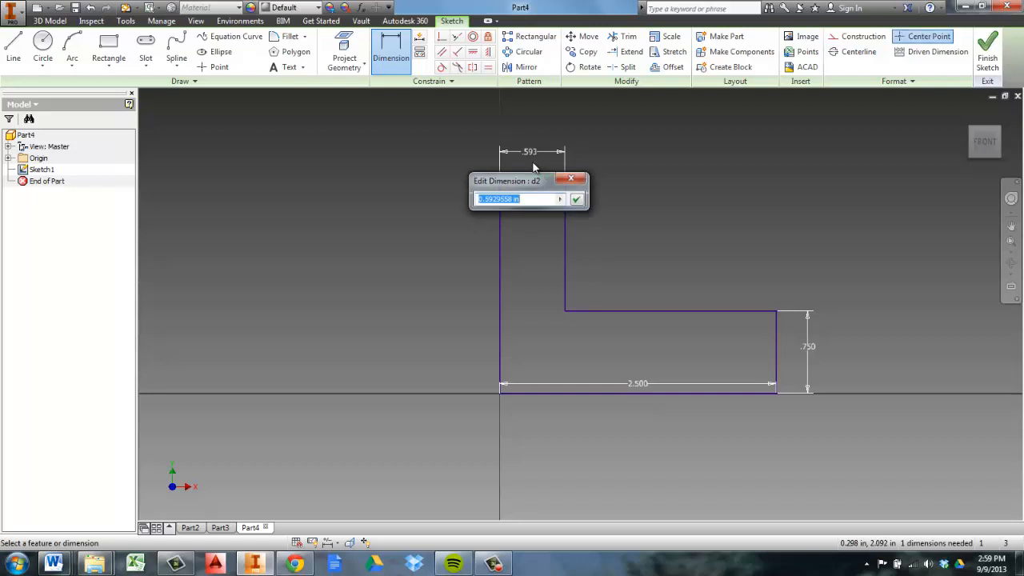
pyautogui.write('.75')
pyautogui.press('Return')
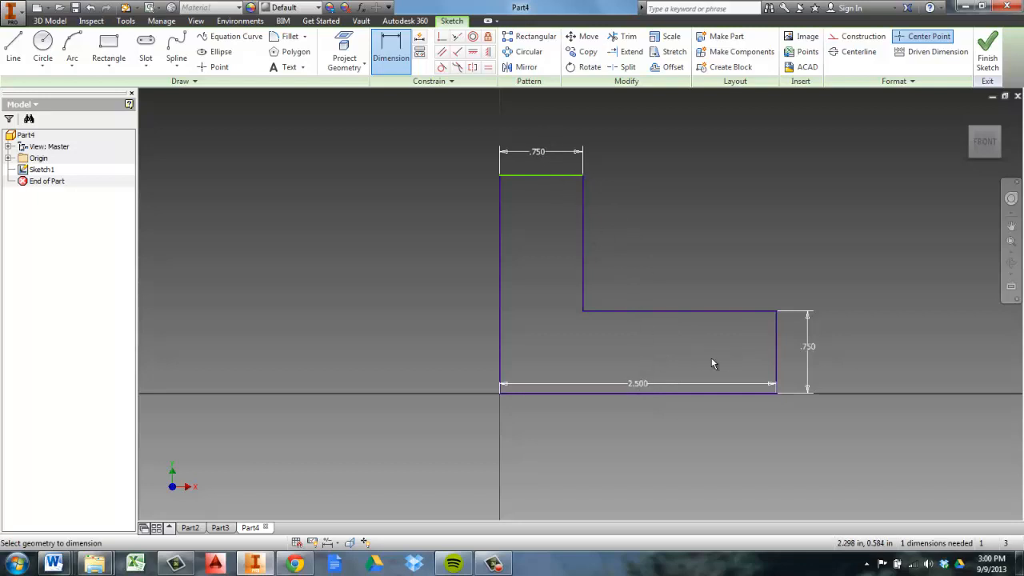
# Dimension the tall vertical edge through the origin to 2.5 in and finish the sketch
pyautogui.click(500, 279)
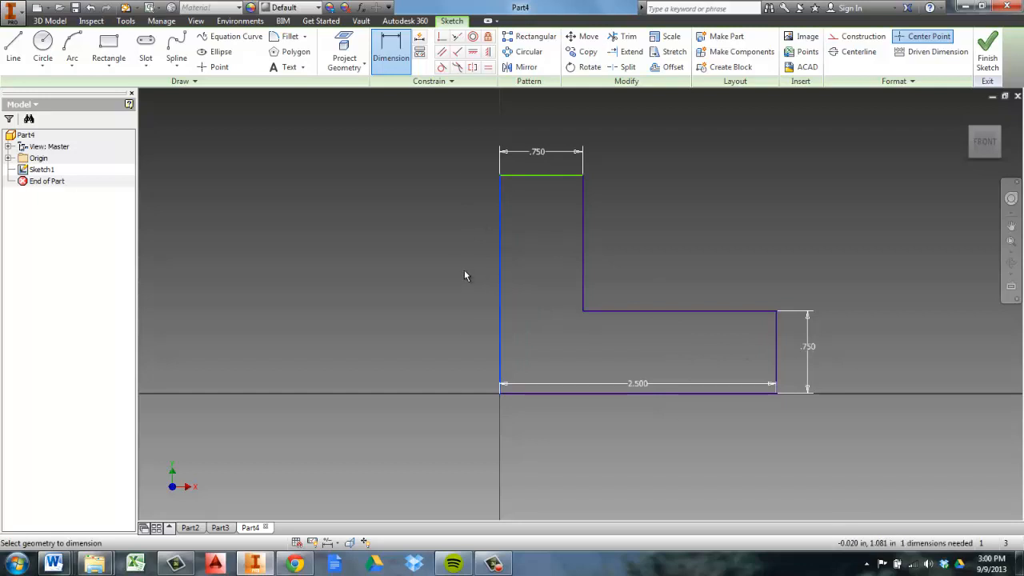
pyautogui.click(462, 271)
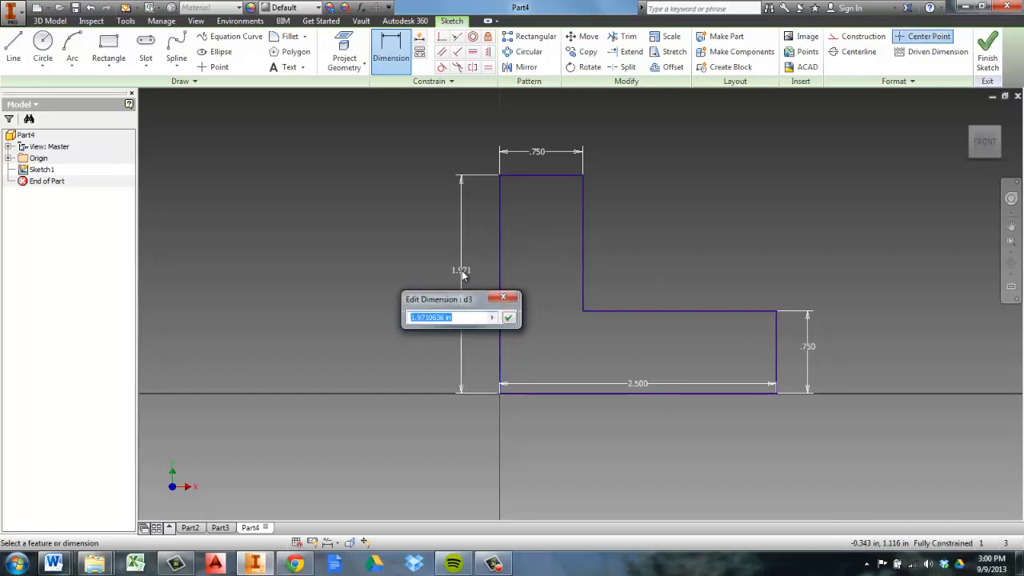
pyautogui.write('2.5')
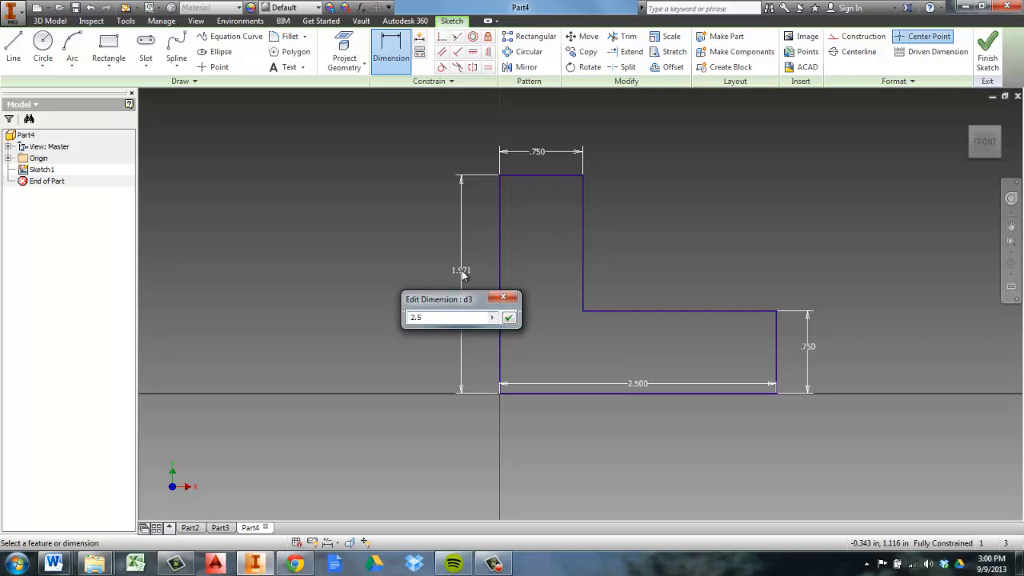
pyautogui.press('Return')
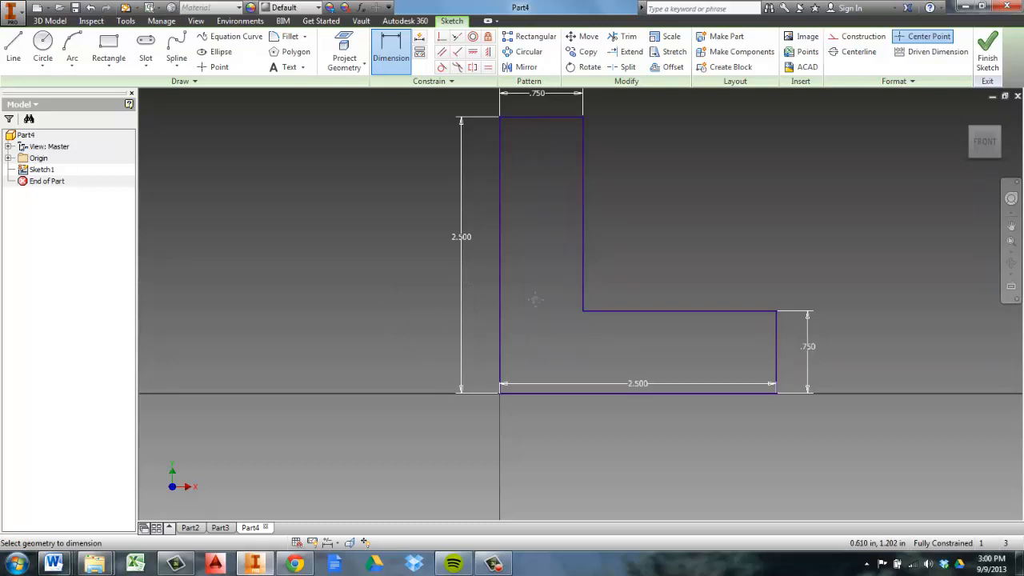
pyautogui.moveTo(568, 266); pyautogui.dragTo(523, 314, button='middle')
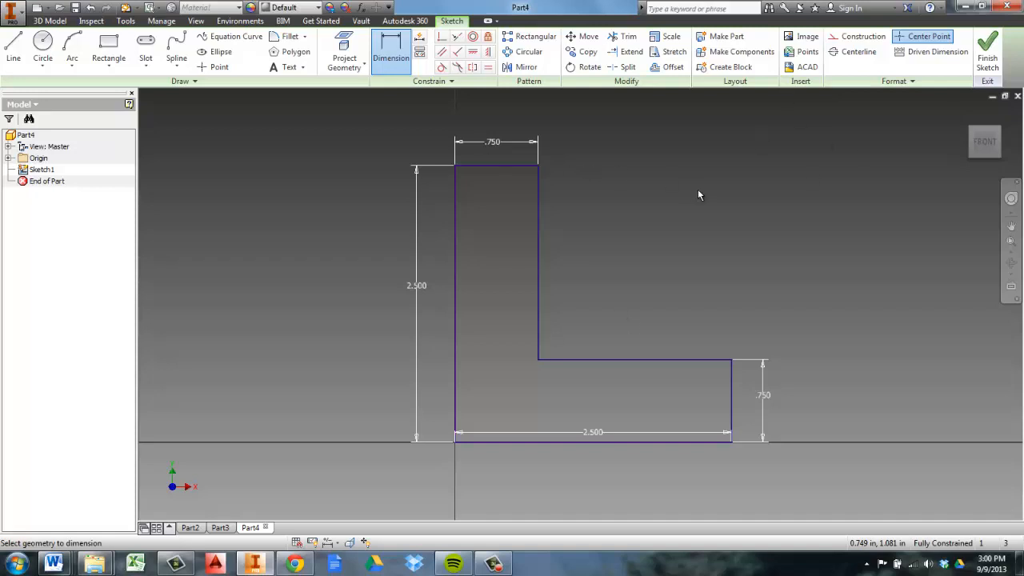
pyautogui.moveTo(695, 203); pyautogui.dragTo(693, 216, button='middle')
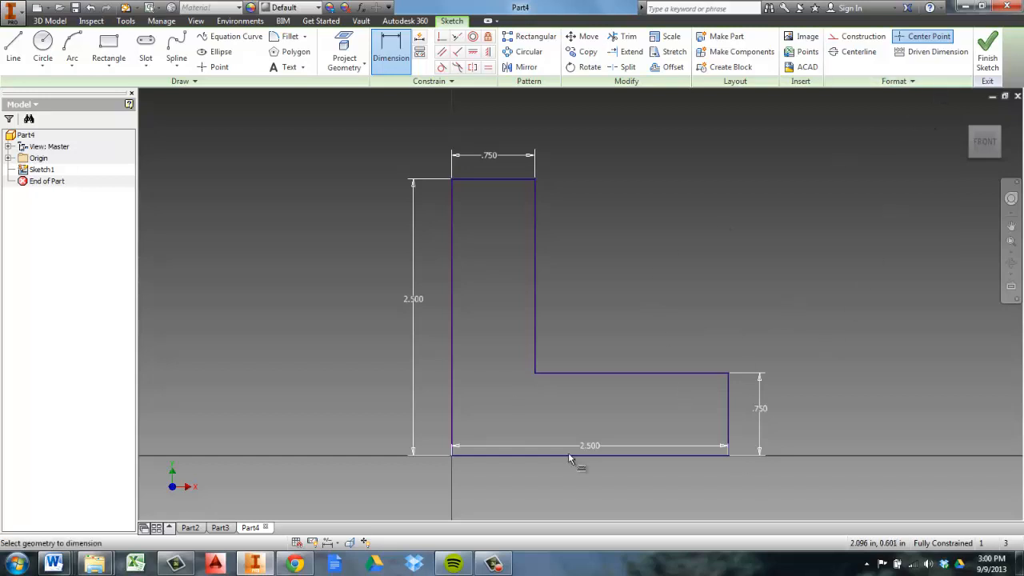
pyautogui.click(989, 62)
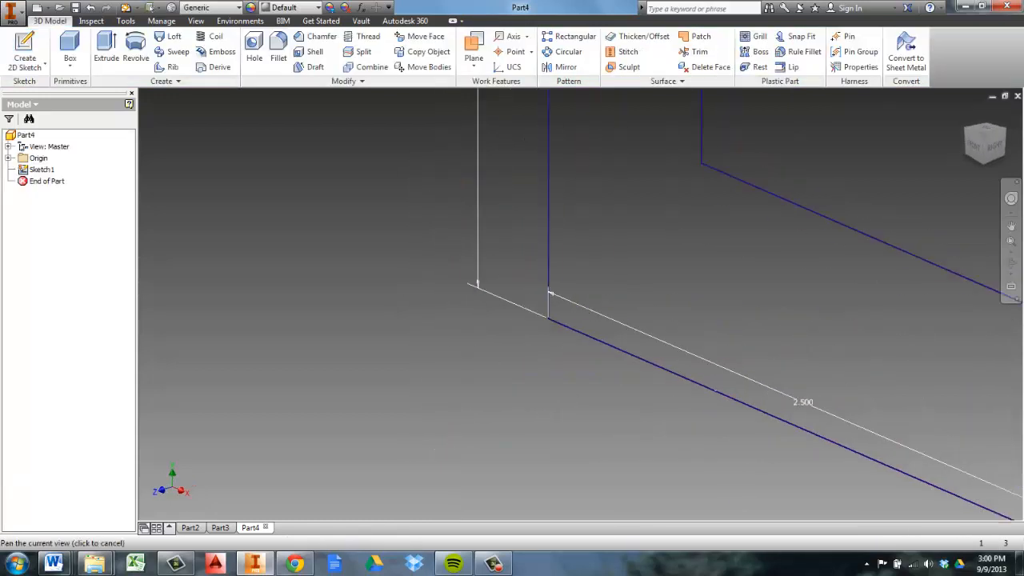
# Start an Extrude of the L profile with a distance of 2.5 in
pyautogui.scroll(-3, 713, 377)
pyautogui.moveTo(712, 357); pyautogui.dragTo(530, 363, button='middle')
pyautogui.scroll(3, 530, 369)
pyautogui.scroll(-2, 531, 368)
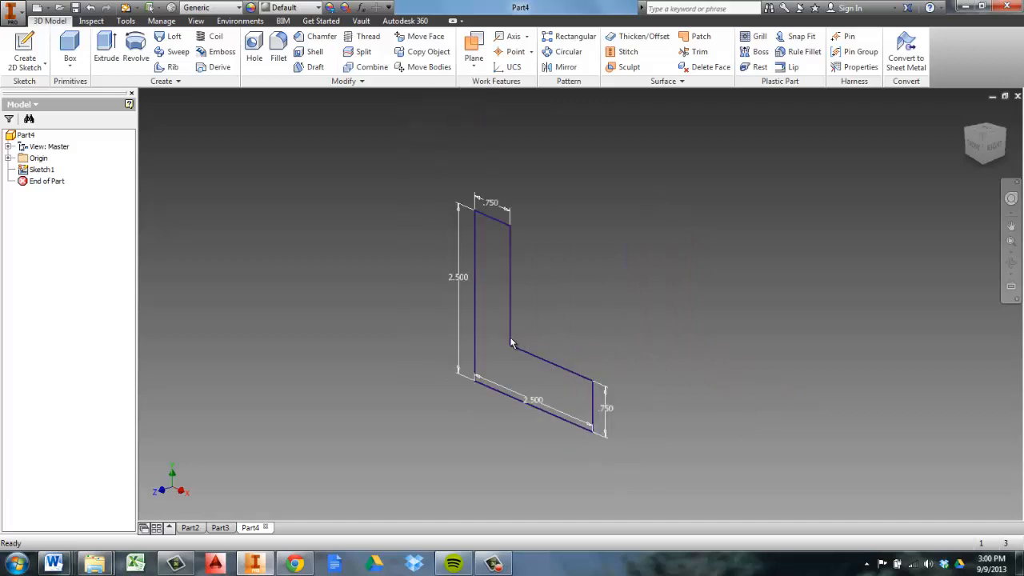
pyautogui.moveTo(518, 342); pyautogui.dragTo(559, 322, button='middle')
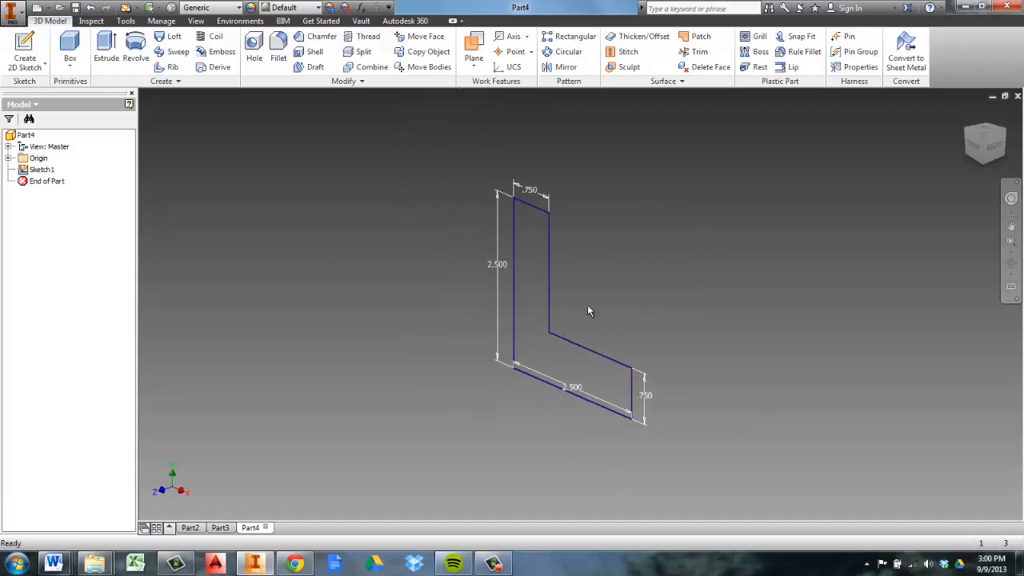
pyautogui.click(107, 49)
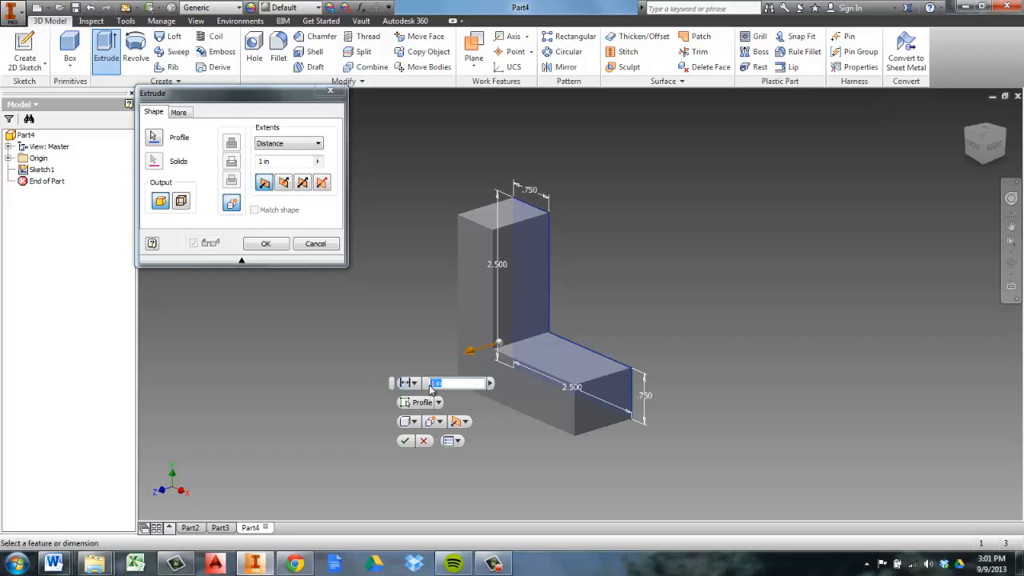
pyautogui.write('2.5')
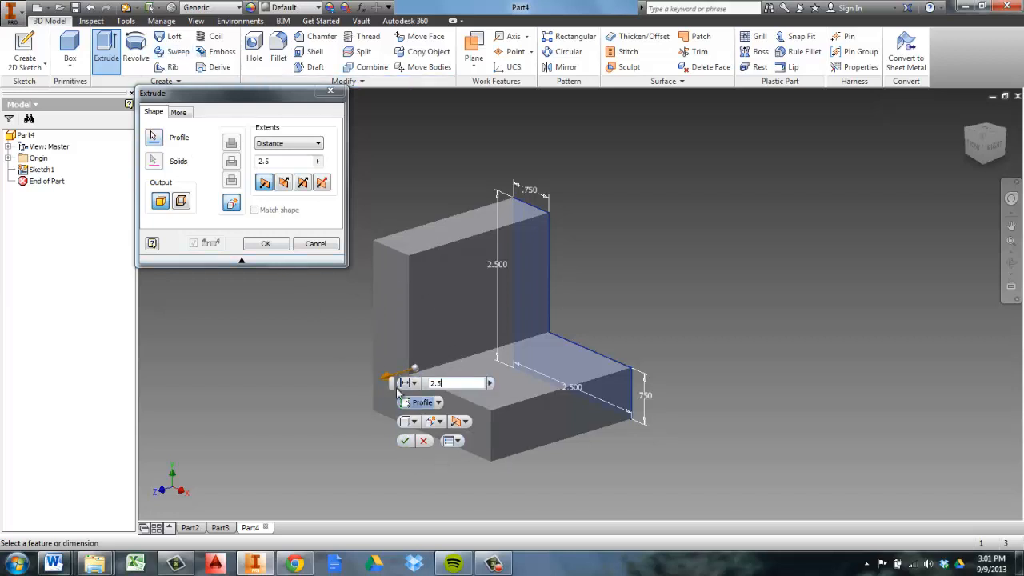
# Preview the L profile's extrusion with the Direction 2, Symmetric and Asymmetric options
pyautogui.click(465, 422)
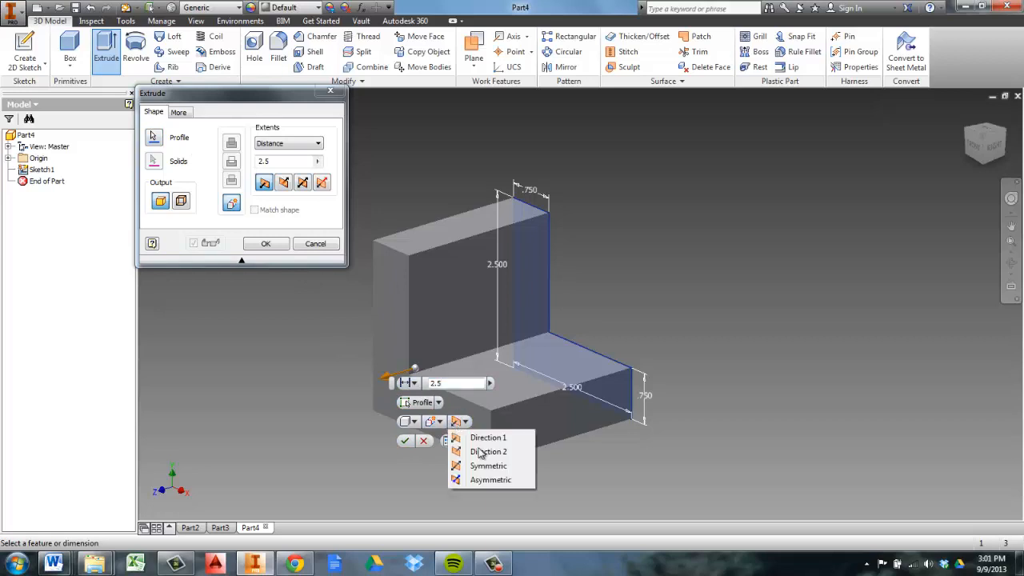
pyautogui.click(480, 453)
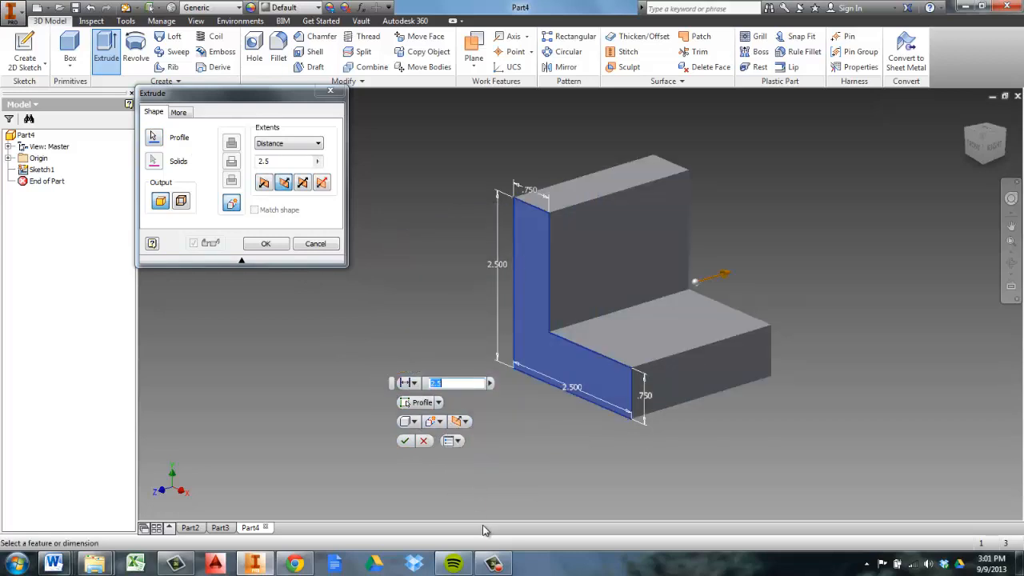
pyautogui.click(465, 421)
pyautogui.click(482, 466)
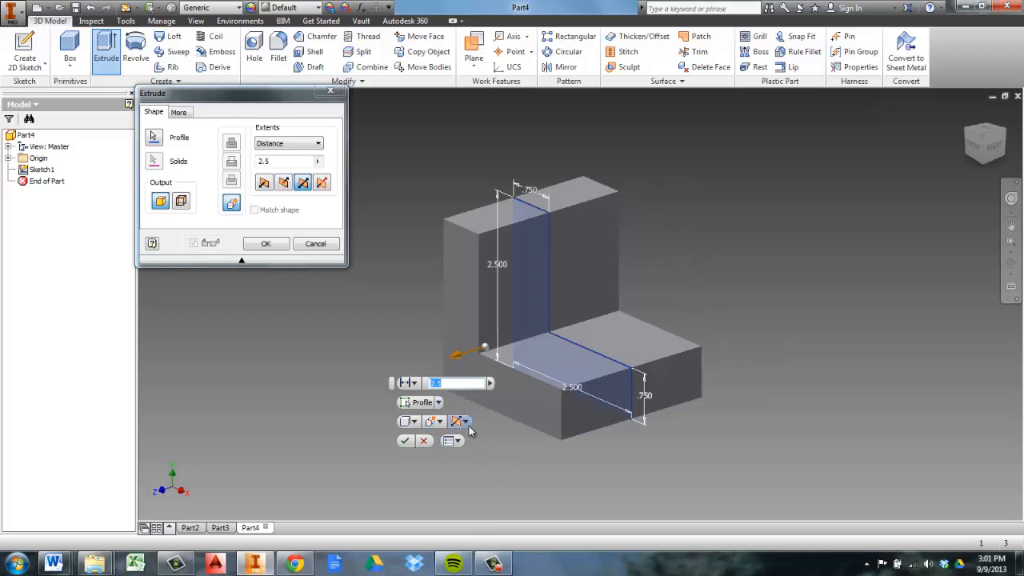
pyautogui.click(465, 422)
pyautogui.click(496, 480)
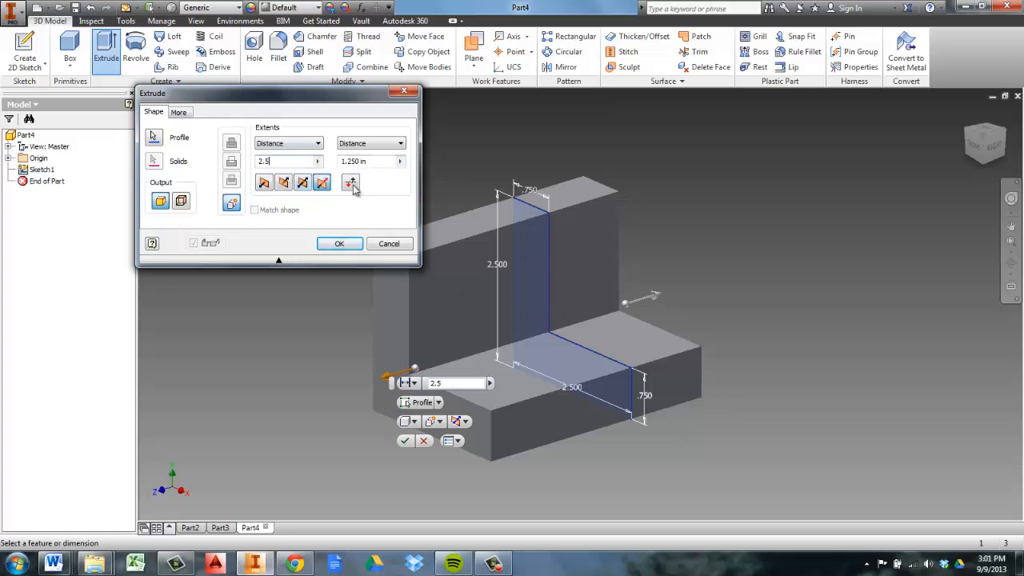
# Extrude the L profile 2.5 in using Direction 2
pyautogui.click(285, 185)
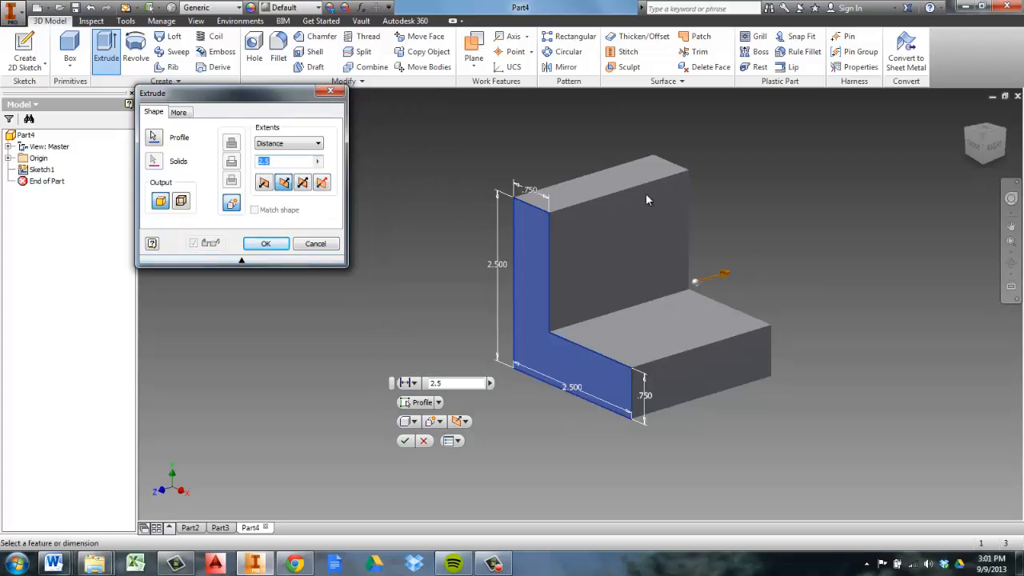
pyautogui.click(265, 244)
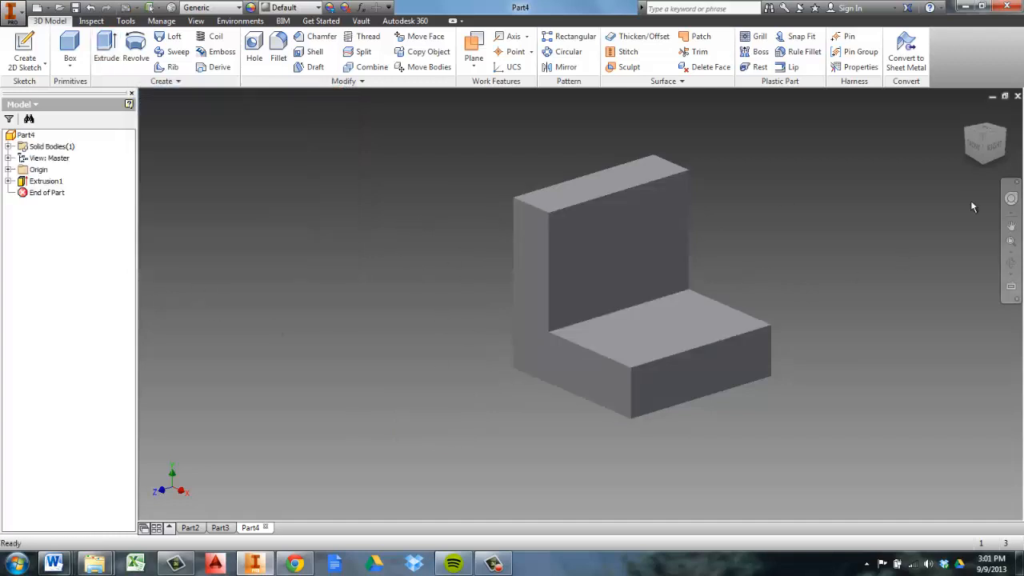
# Examine the extruded L-shaped solid from several angles, including the top view and the top-front edge view
pyautogui.press('F2')
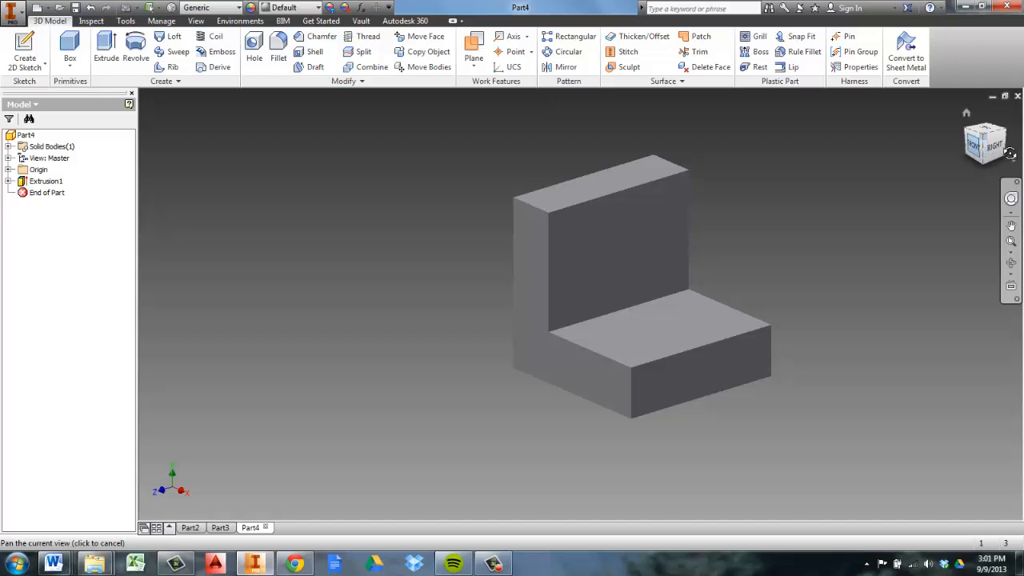
pyautogui.moveTo(1010, 154)
pyautogui.keyDown('shift'); pyautogui.mouseDown(button='middle')
pyautogui.moveTo(142, 164)
pyautogui.moveTo(205, 121)
pyautogui.moveTo(277, 119)
pyautogui.moveTo(281, 221)
pyautogui.mouseUp(button='middle'); pyautogui.keyUp('shift')
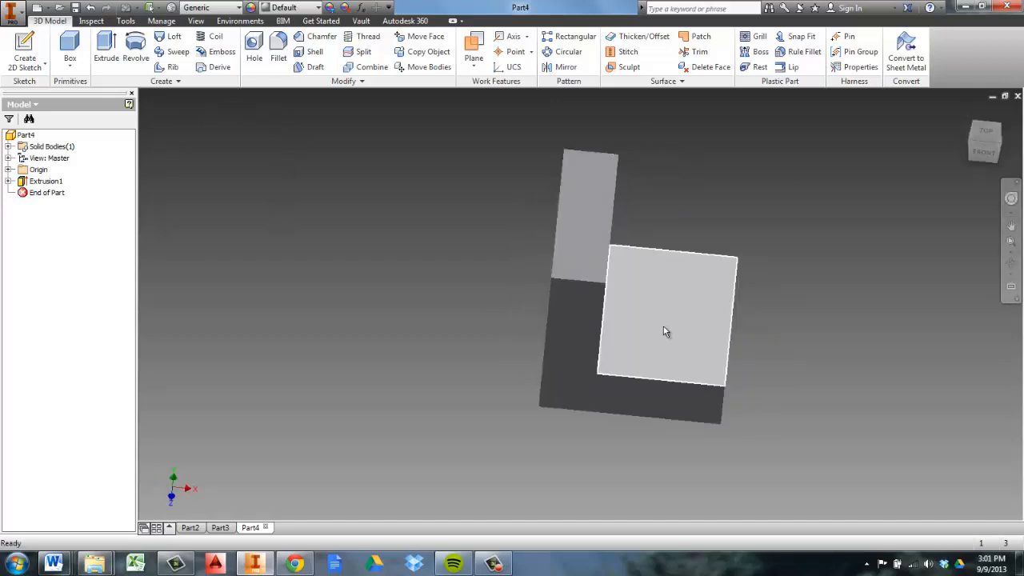
pyautogui.click(989, 132)
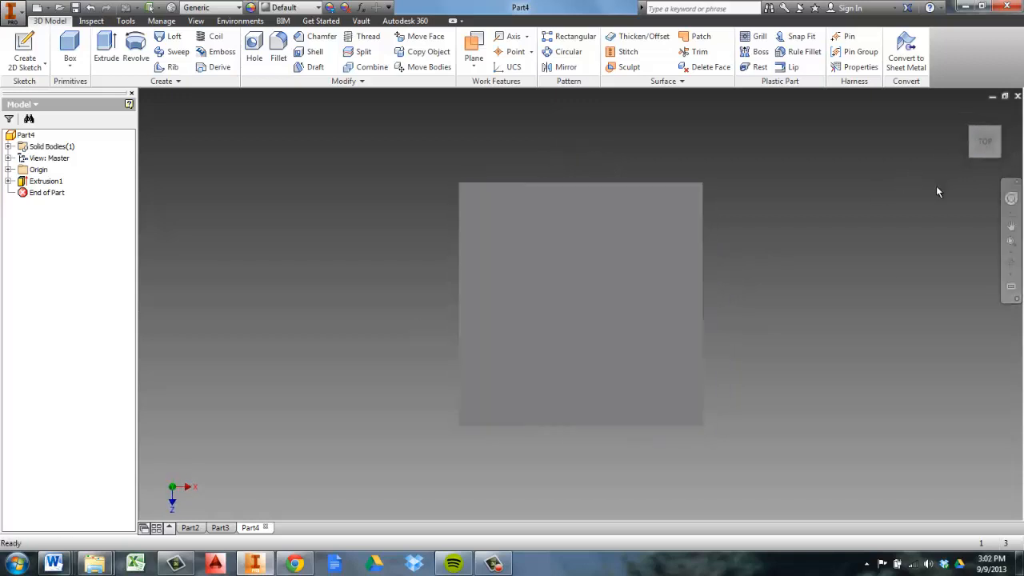
pyautogui.moveTo(986, 150); pyautogui.dragTo(965, 502)
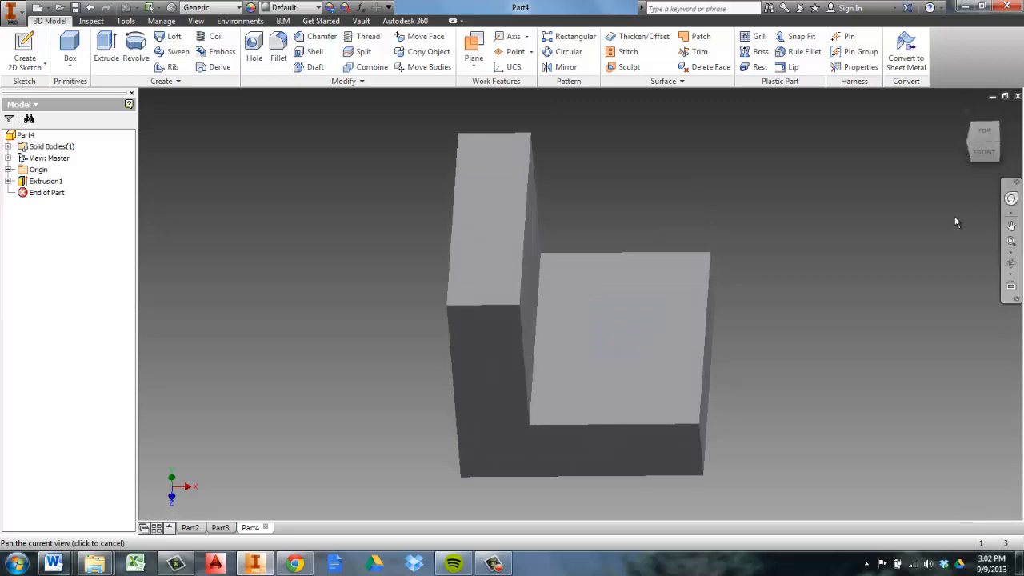
pyautogui.moveTo(982, 152)
pyautogui.mouseDown()
pyautogui.moveTo(525, 154)
pyautogui.moveTo(401, 184)
pyautogui.mouseUp()
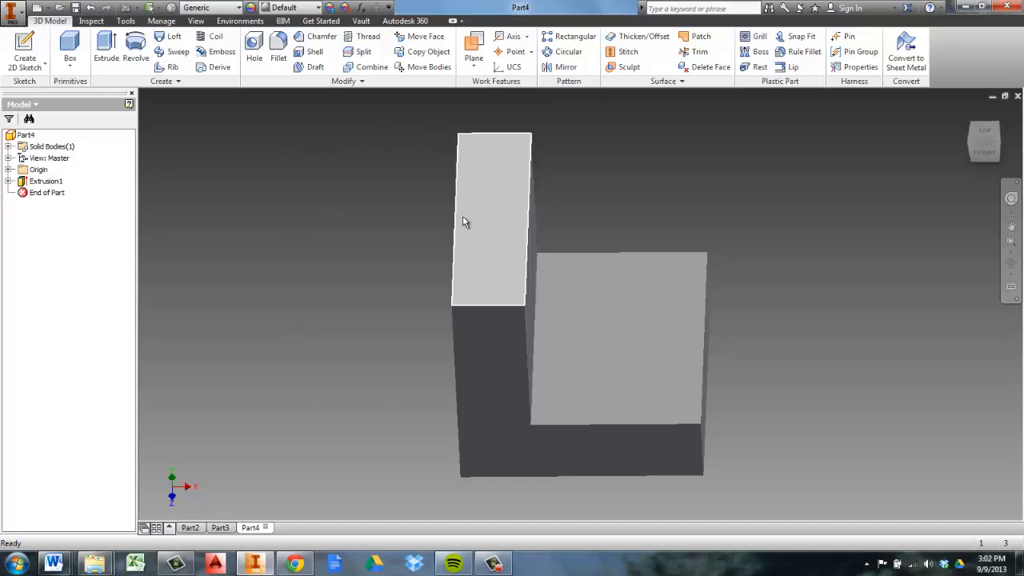
pyautogui.click(986, 133)
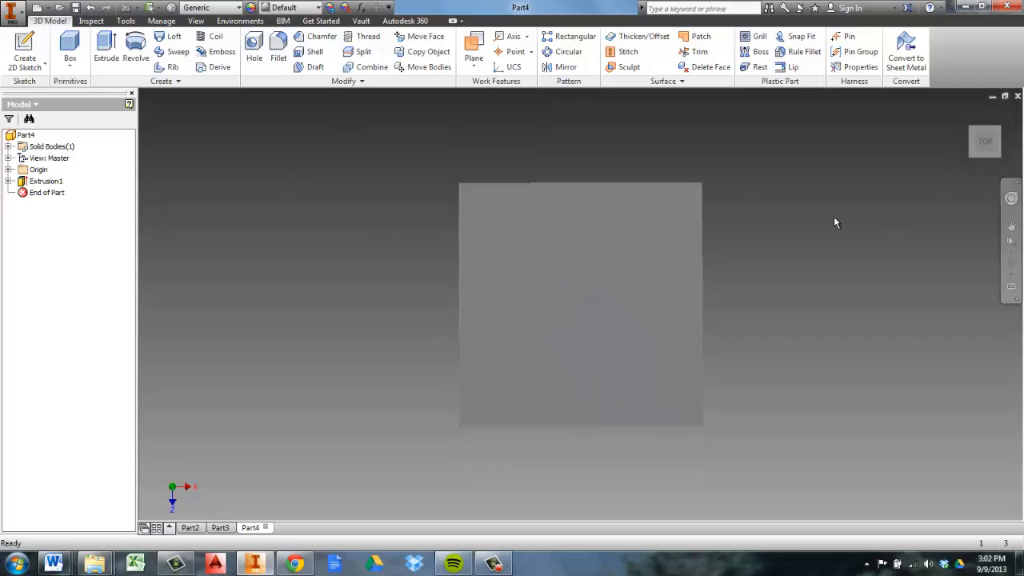
pyautogui.click(989, 157)
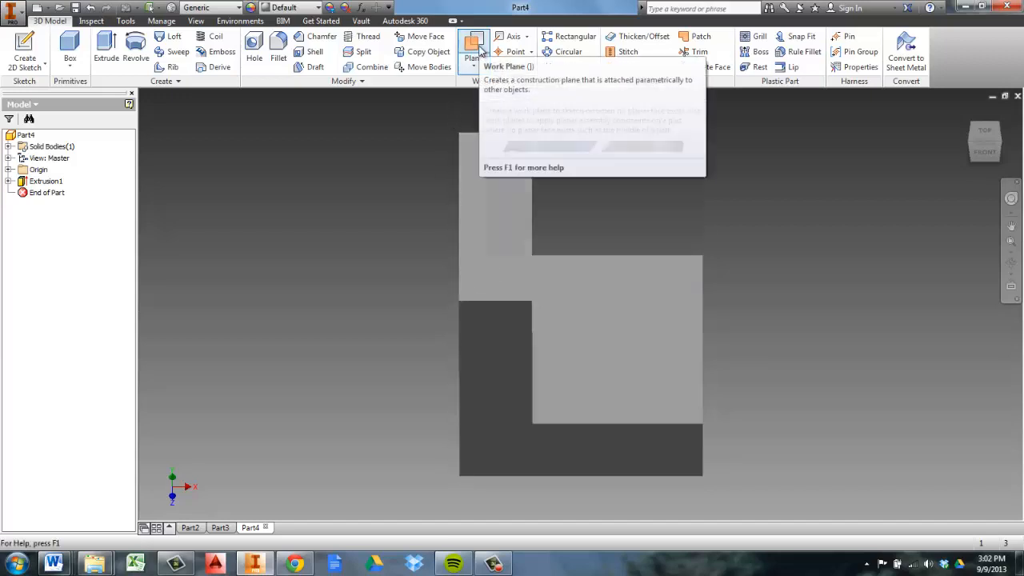
pyautogui.click(474, 67)
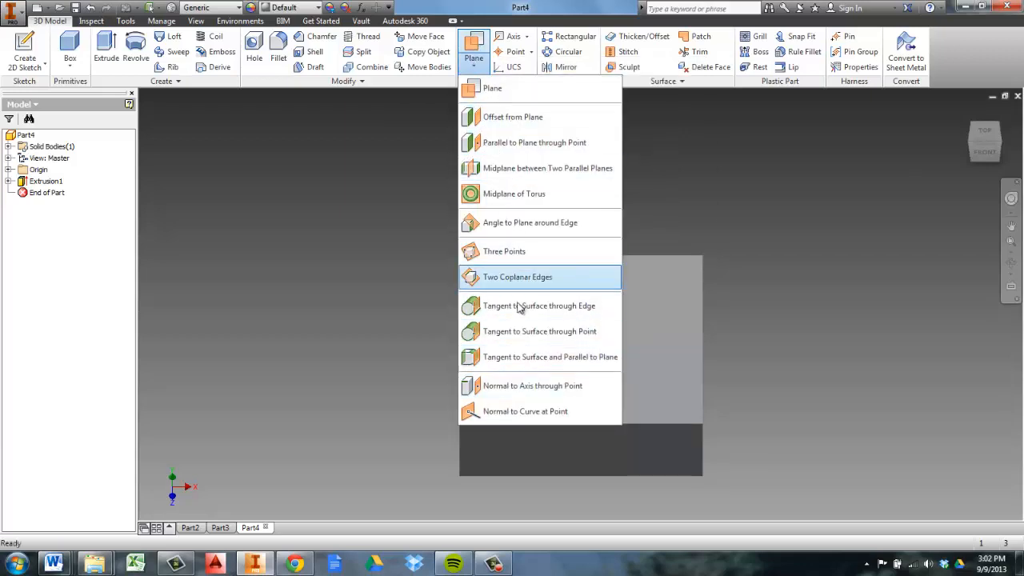
pyautogui.click(485, 57)
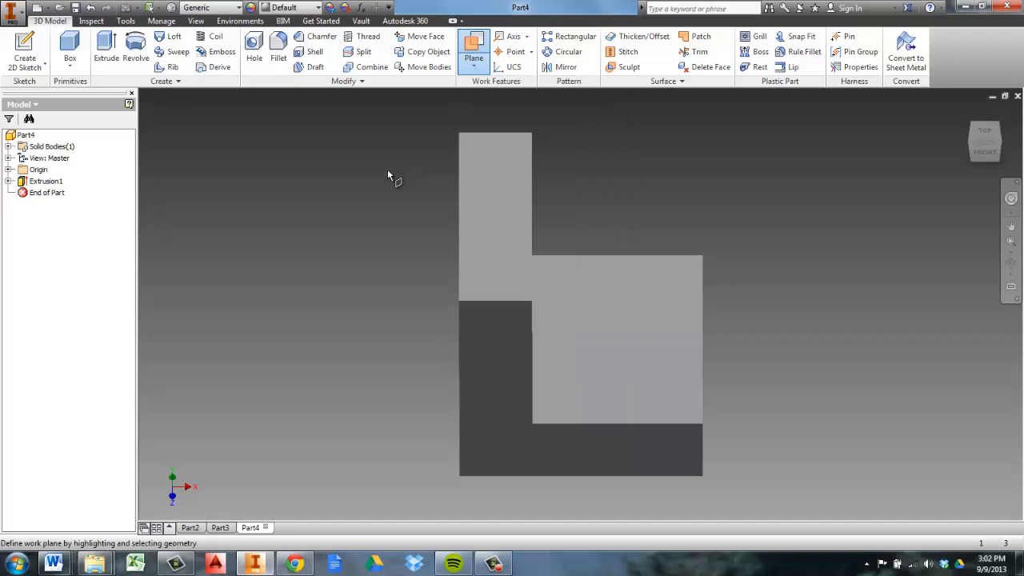
pyautogui.press('Escape')
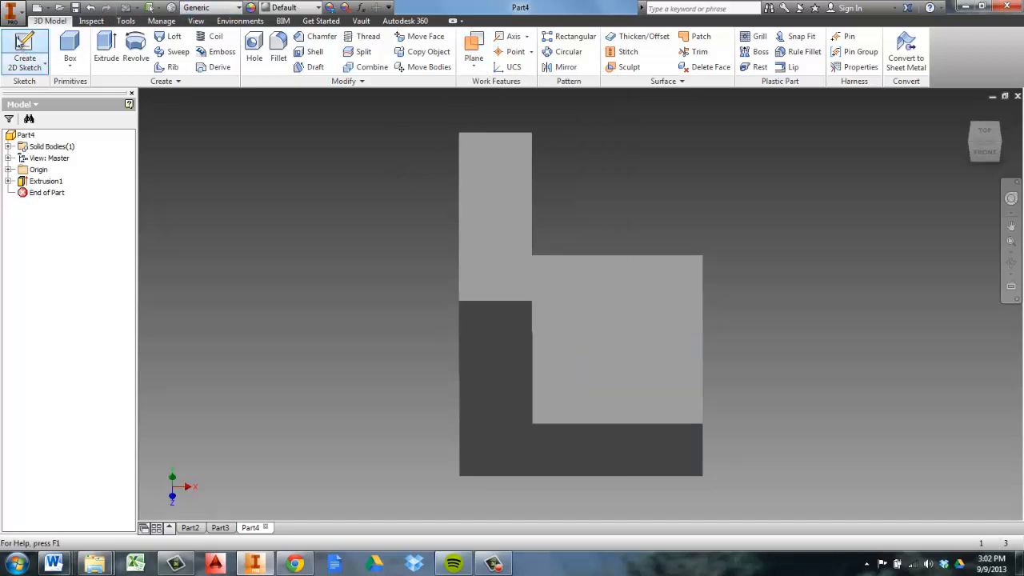
# Create a new 2D sketch on the top face of the L solid's upright
pyautogui.click(22, 42)
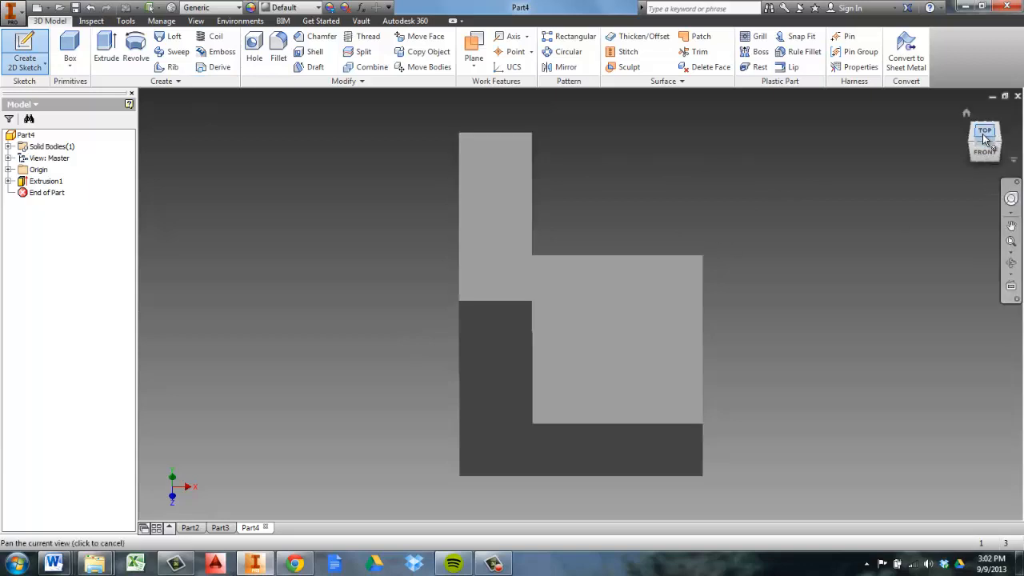
pyautogui.moveTo(986, 142); pyautogui.dragTo(987, 161)
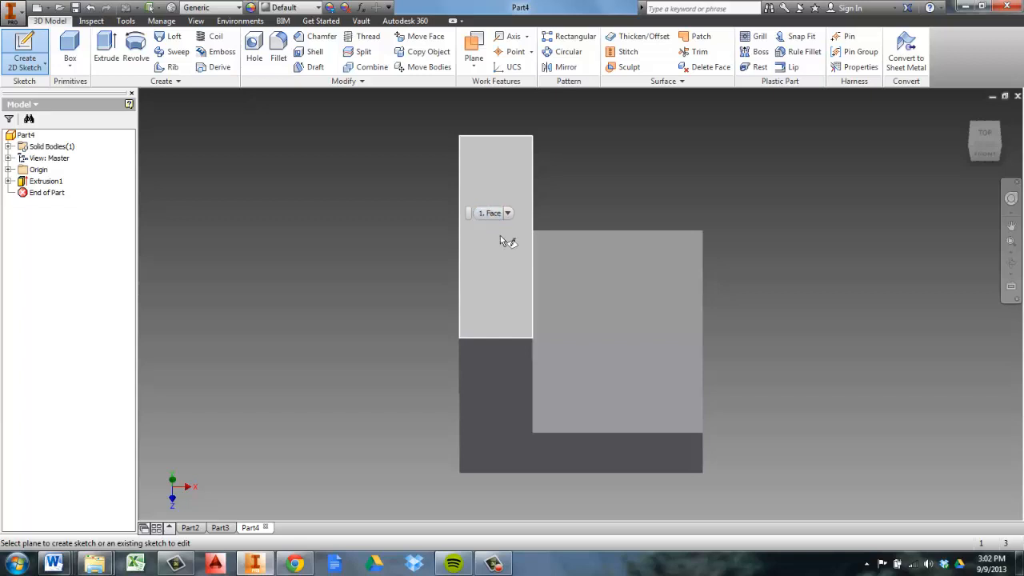
pyautogui.click(496, 232)
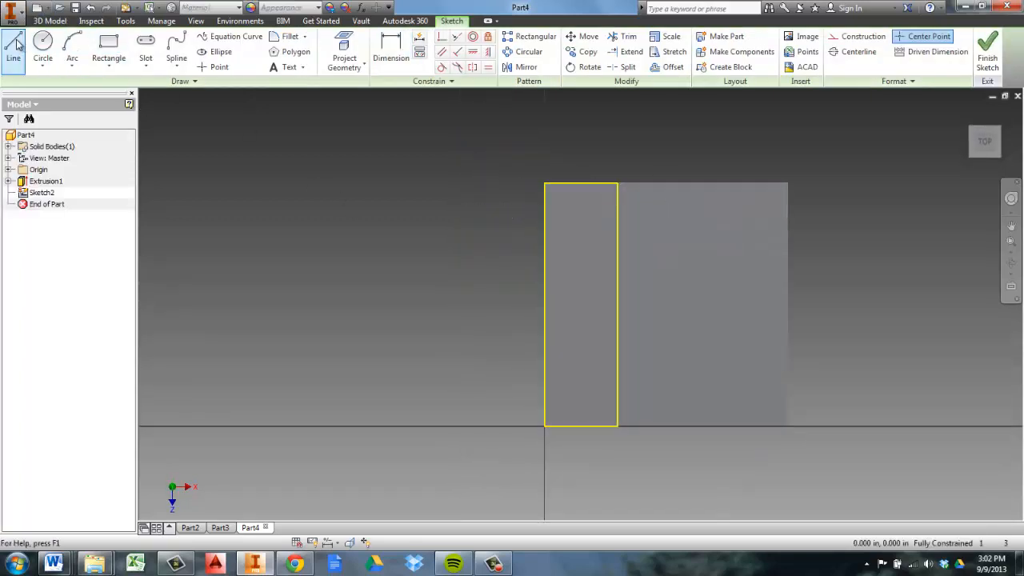
# Sketch a closed inverted-L line profile beside the upright, about 2.03 in wide and 2.5 in tall, level with the solid's ends
pyautogui.click(16, 46)
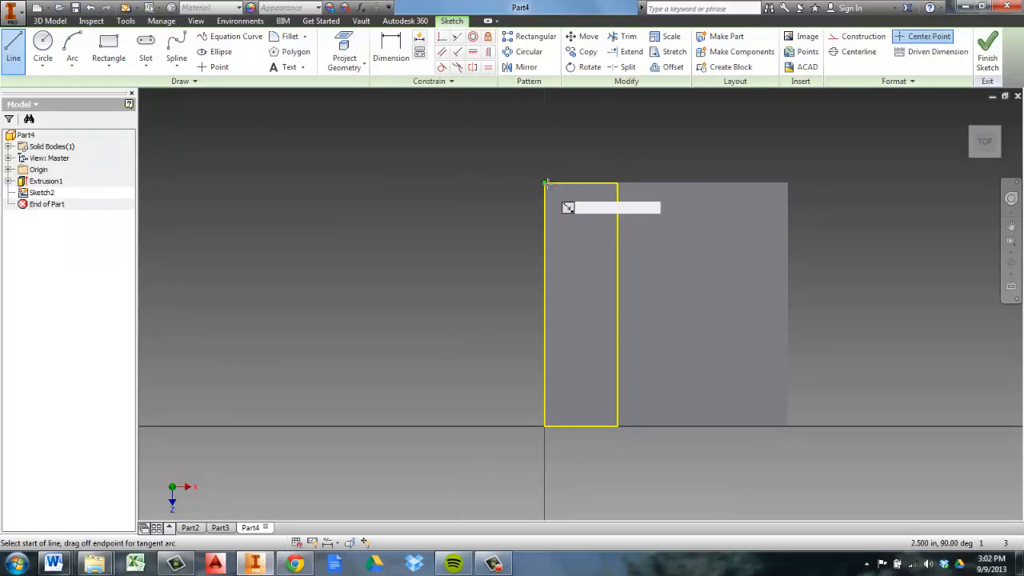
pyautogui.click(491, 184)
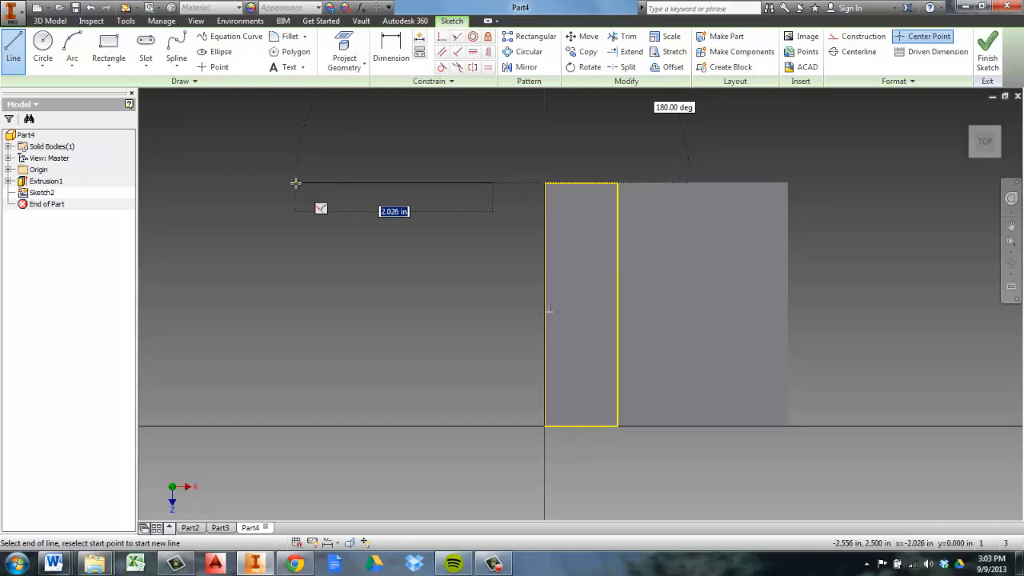
pyautogui.click(295, 183)
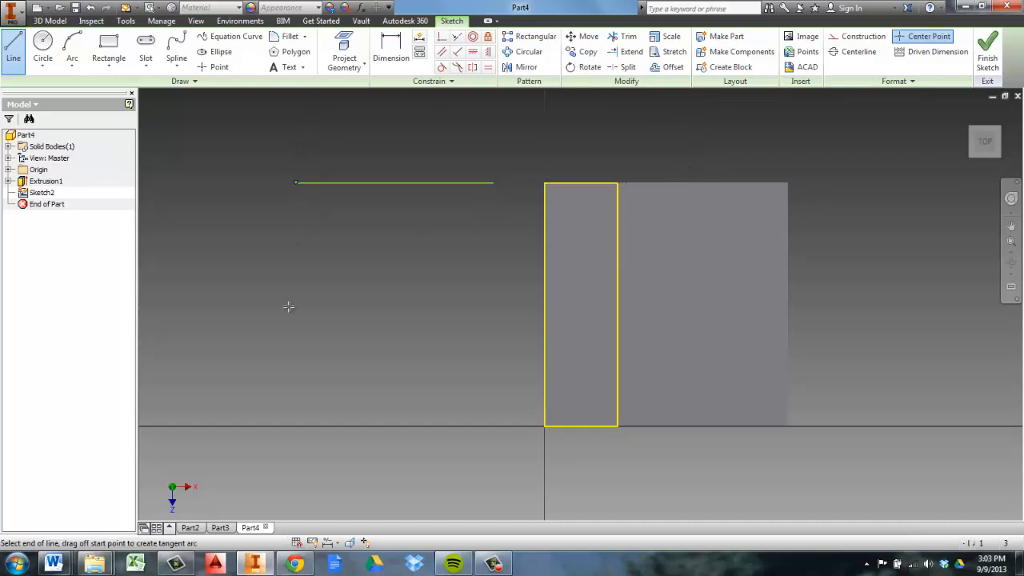
pyautogui.click(295, 426)
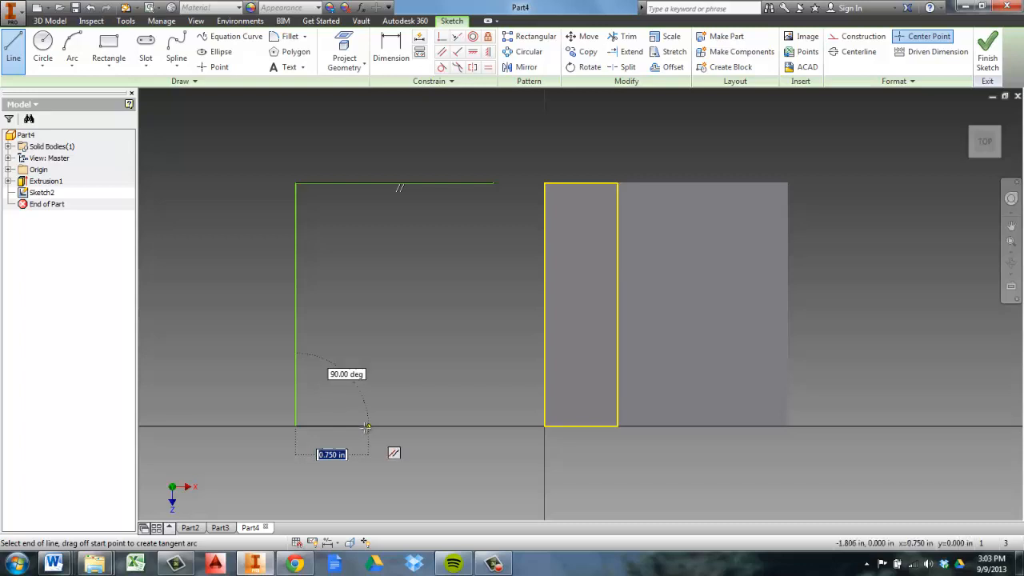
pyautogui.click(360, 426)
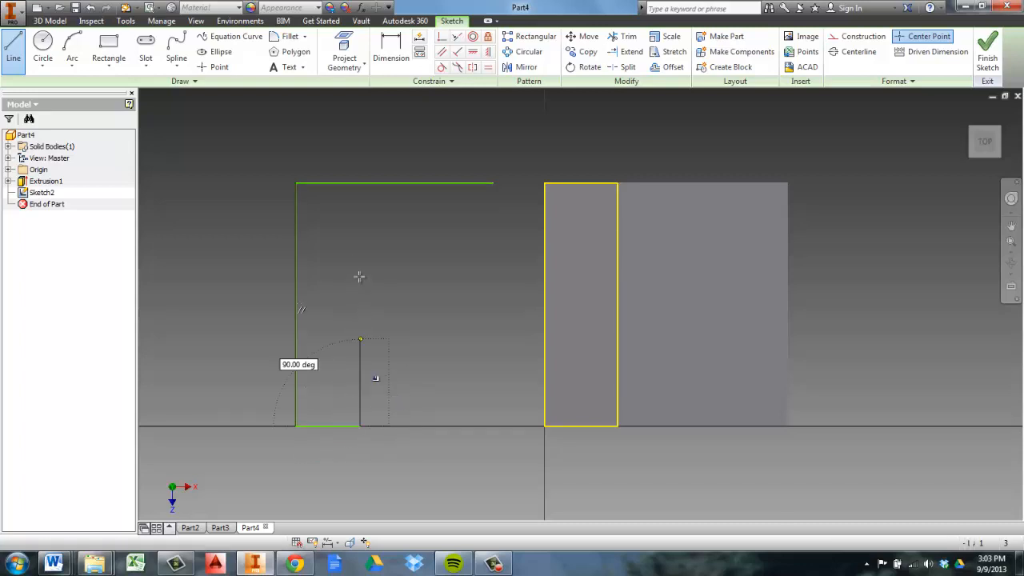
pyautogui.click(420, 238)
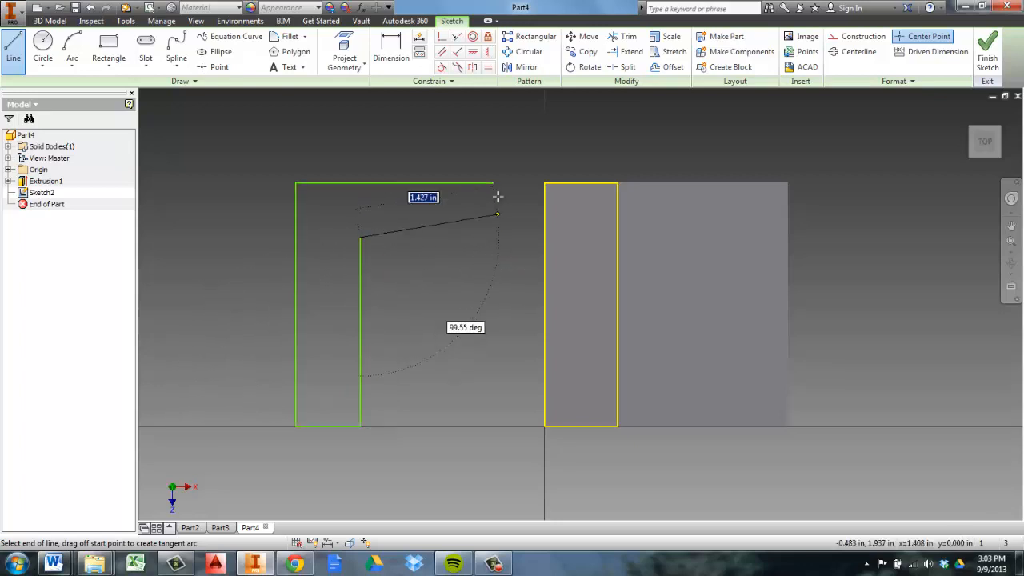
pyautogui.click(494, 237)
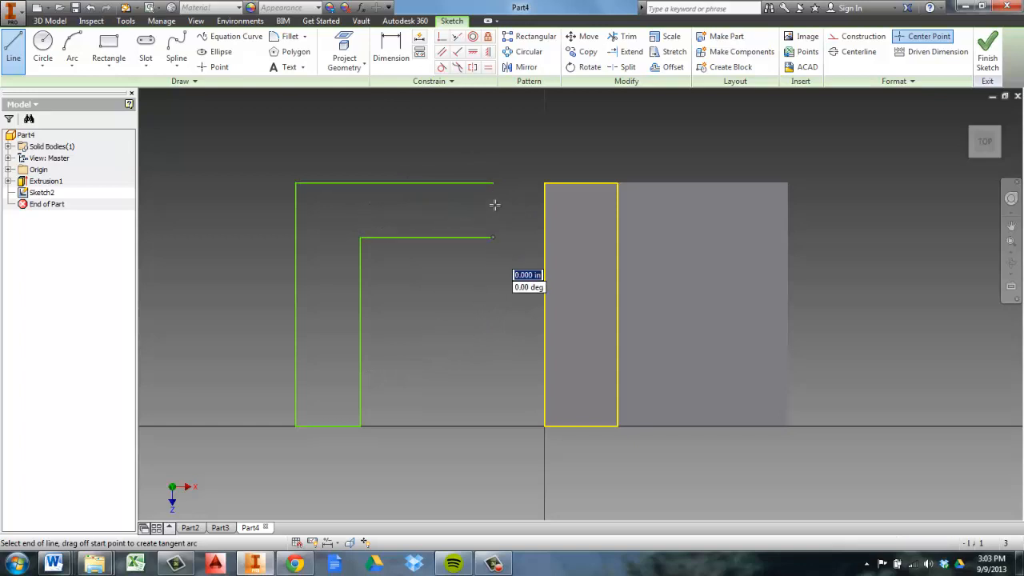
pyautogui.click(493, 183)
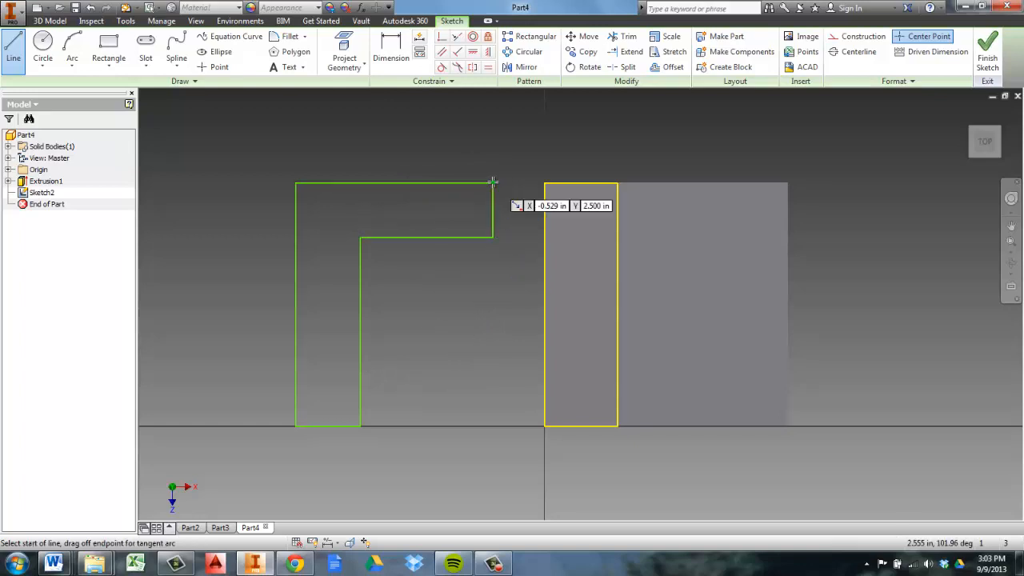
pyautogui.rightClick(496, 184)
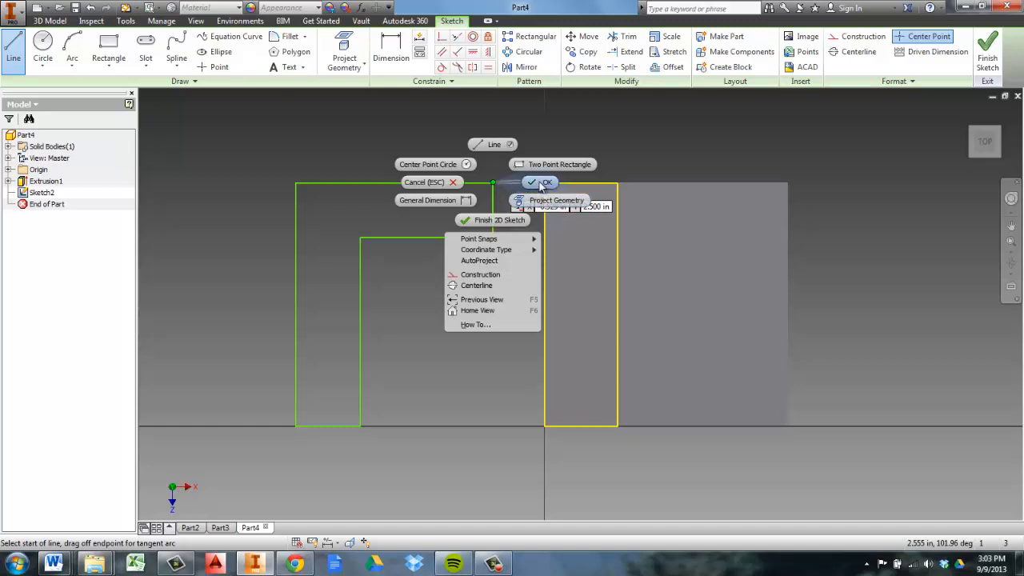
pyautogui.click(542, 184)
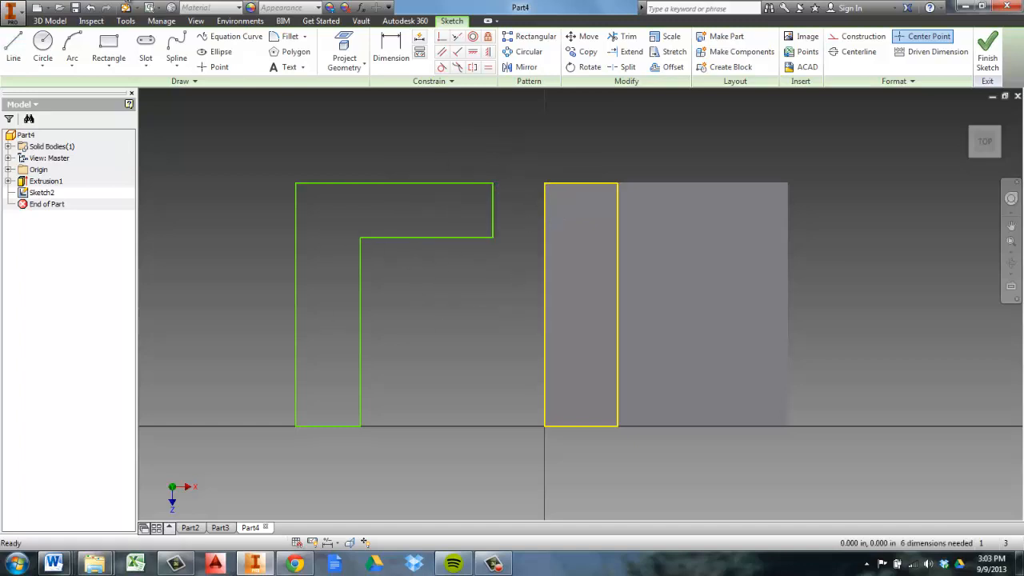
# Dimension the new profile's long outer vertical edge to 2.5 in
pyautogui.click(392, 48)
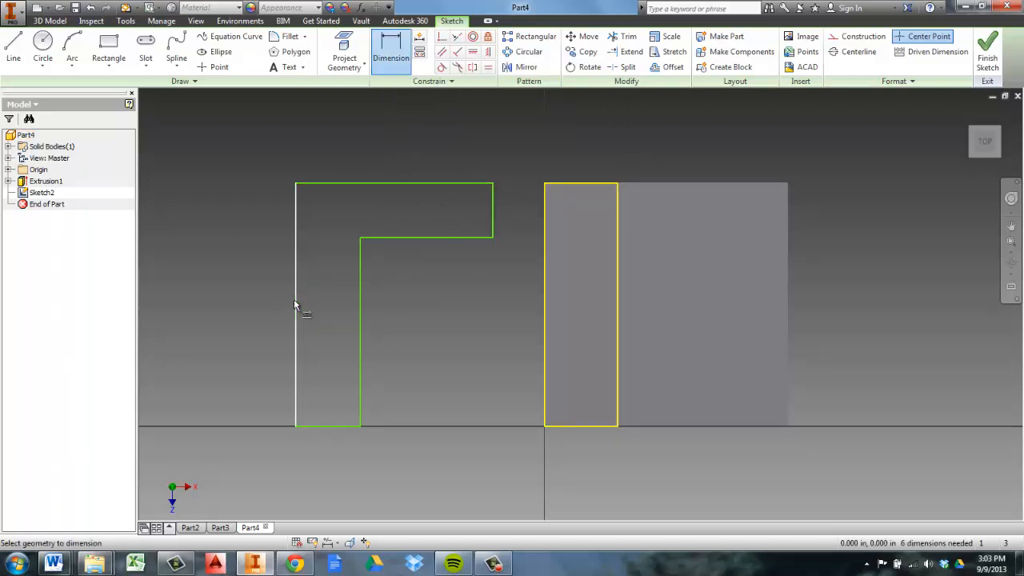
pyautogui.click(296, 253)
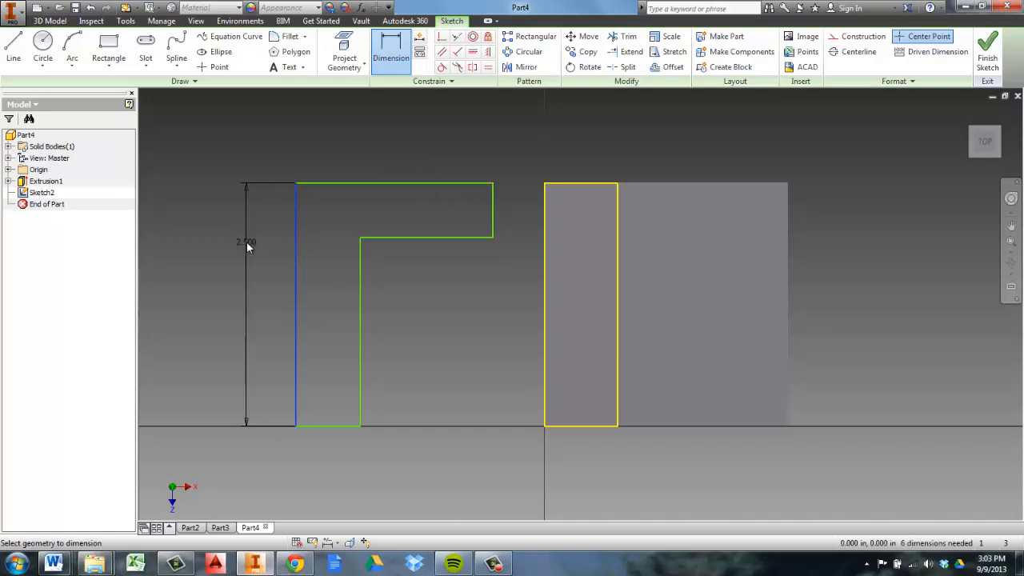
pyautogui.click(247, 241)
pyautogui.click(294, 288)
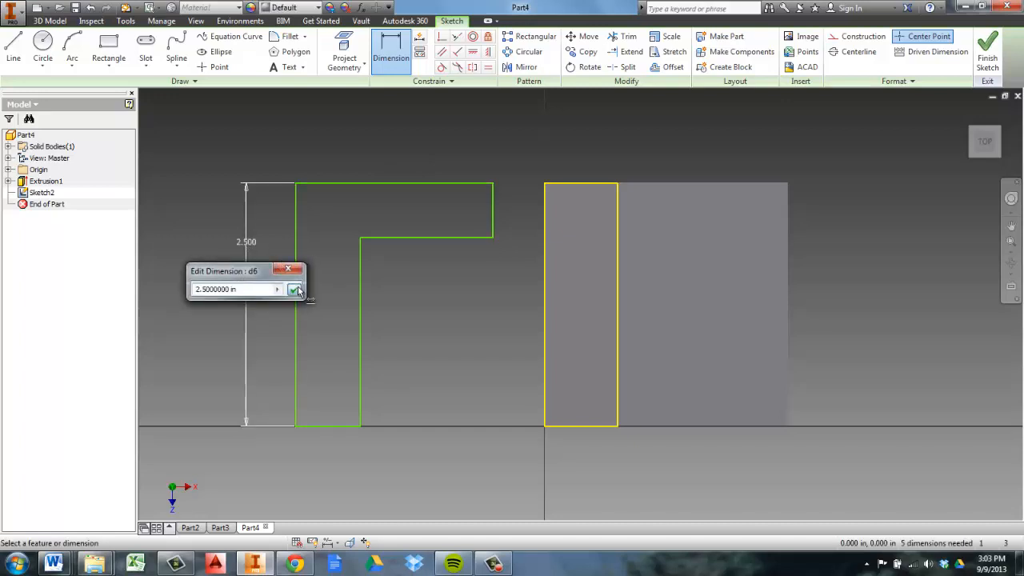
# Dimension the new profile's top horizontal edge to 2.5 in
pyautogui.click(411, 184)
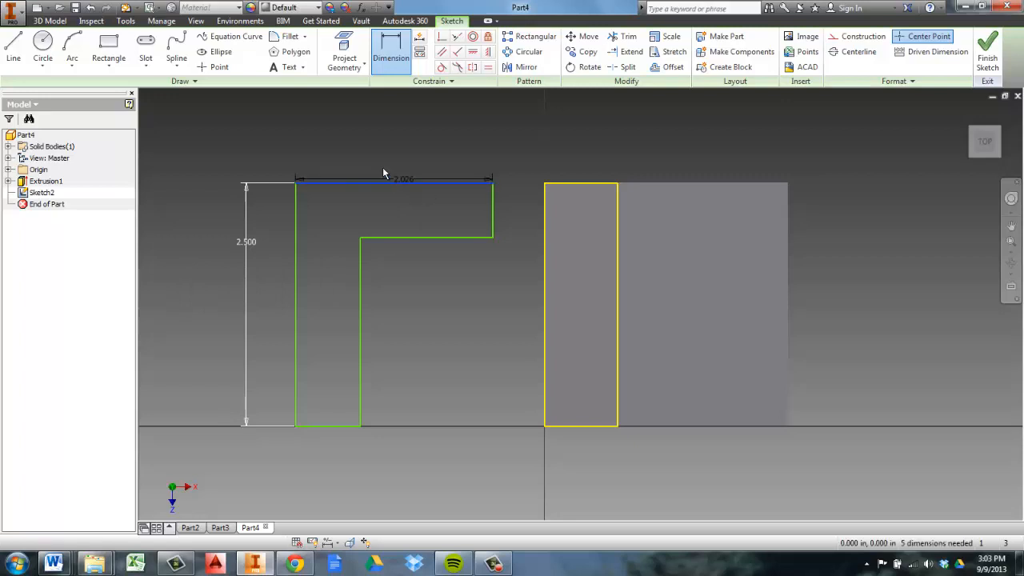
pyautogui.click(382, 155)
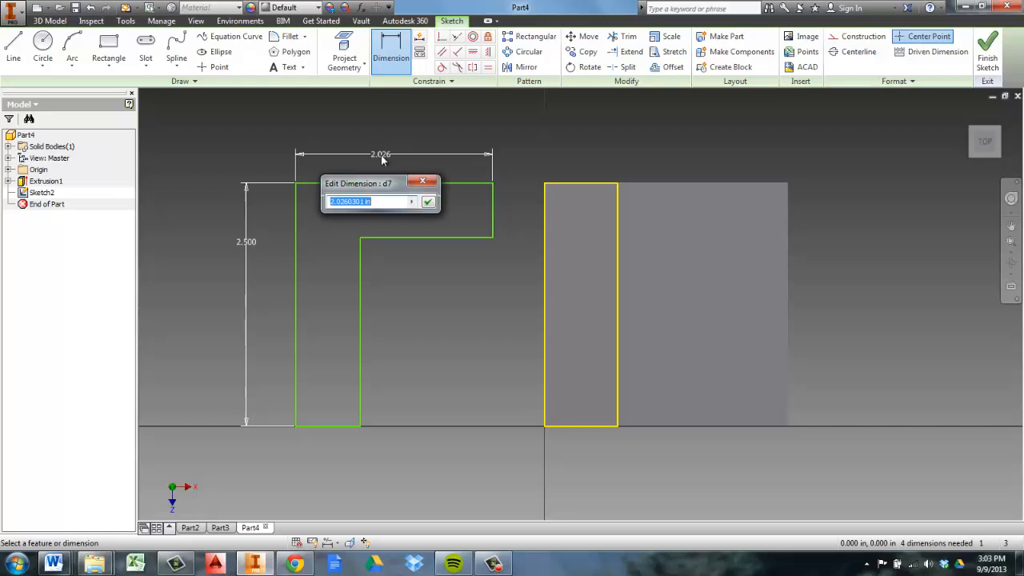
pyautogui.write('2.5')
pyautogui.press('Return')
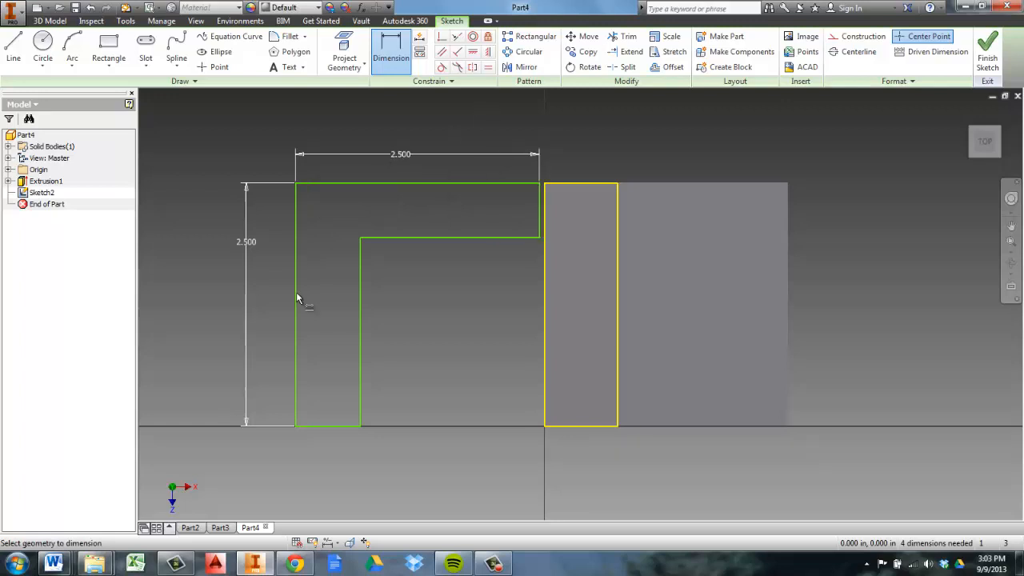
# Dimension the short vertical end edge of the profile's horizontal arm, next to the upright, to 0.75 in
pyautogui.click(540, 213)
pyautogui.click(494, 221)
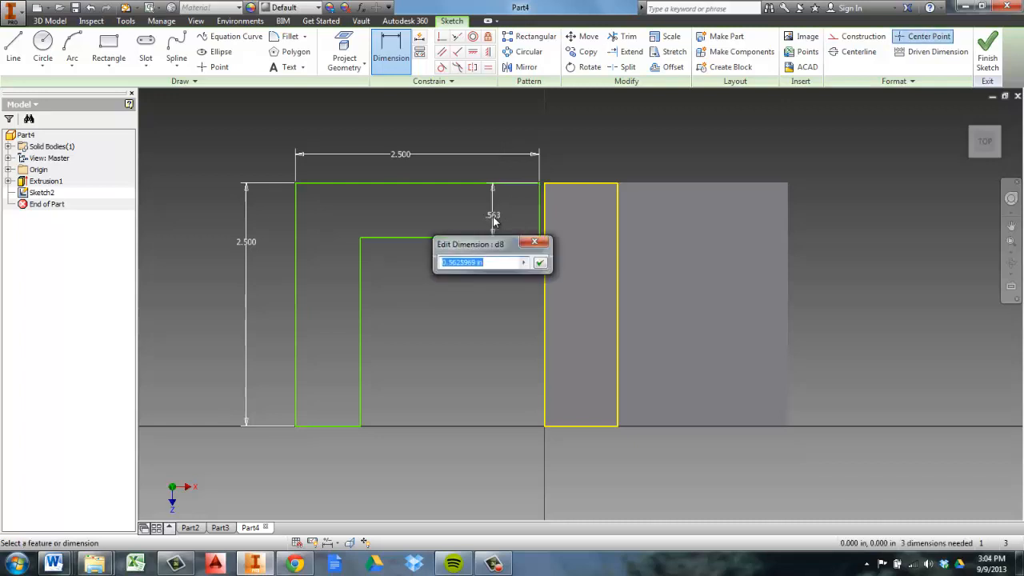
pyautogui.write('.75')
pyautogui.press('Return')
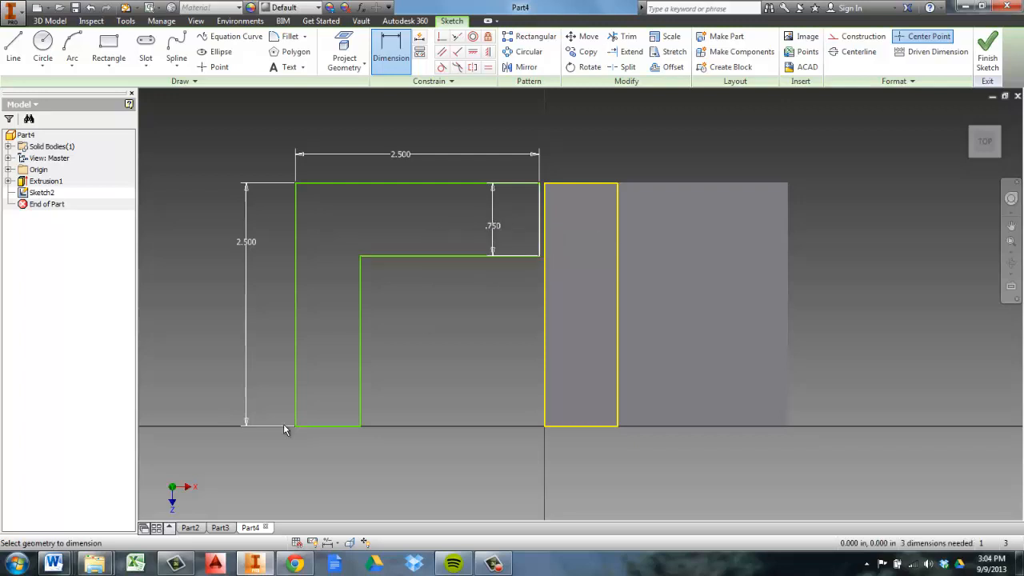
# Dimension the bottom edge of the profile's vertical leg to 0.75 in
pyautogui.click(329, 425)
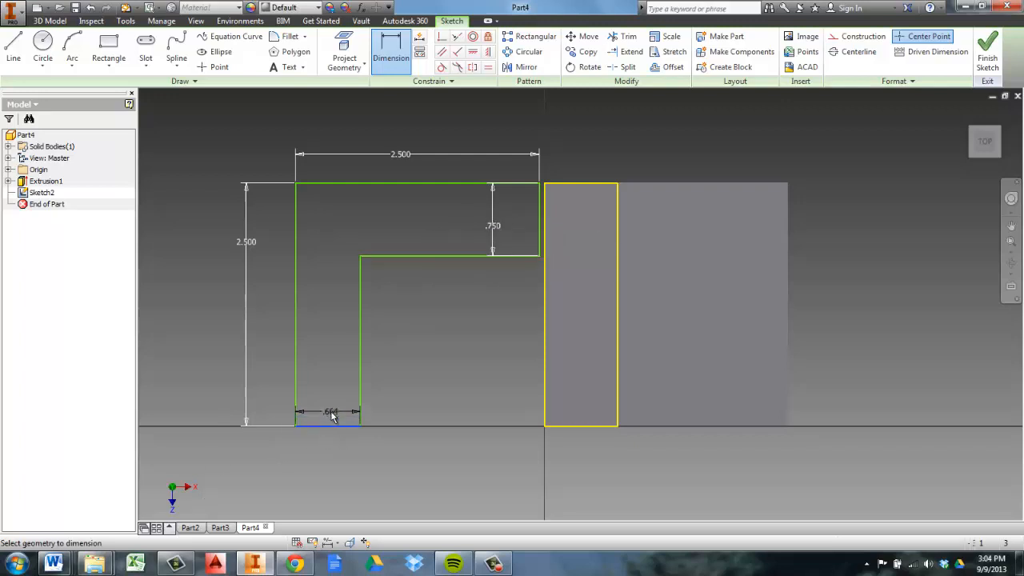
pyautogui.click(329, 450)
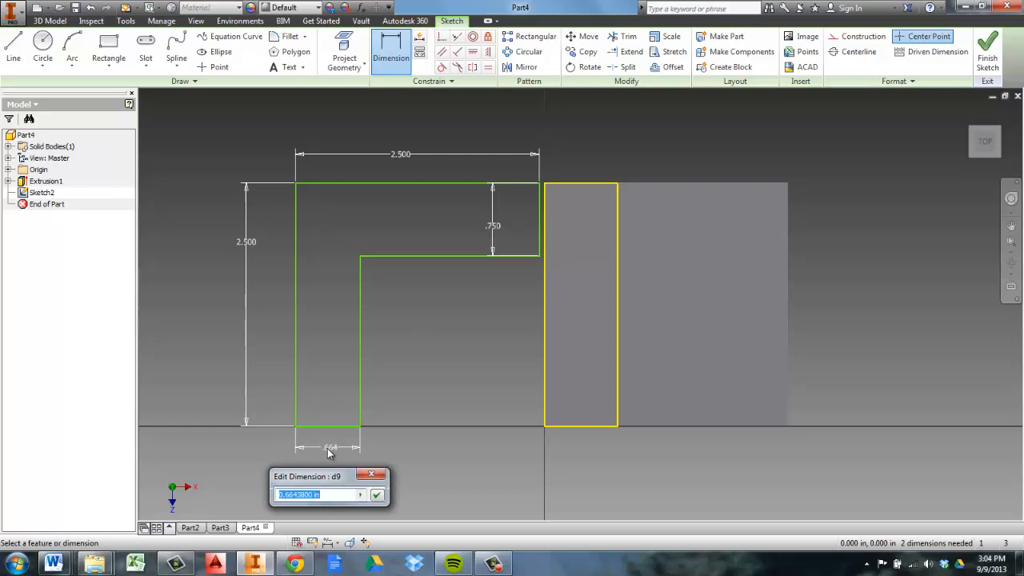
pyautogui.write('.75')
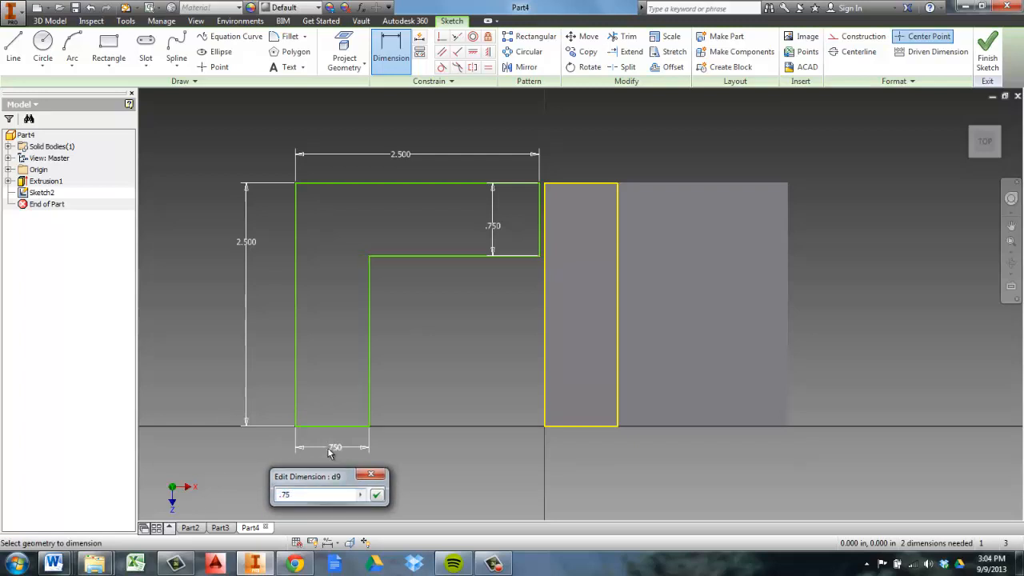
pyautogui.press('Return')
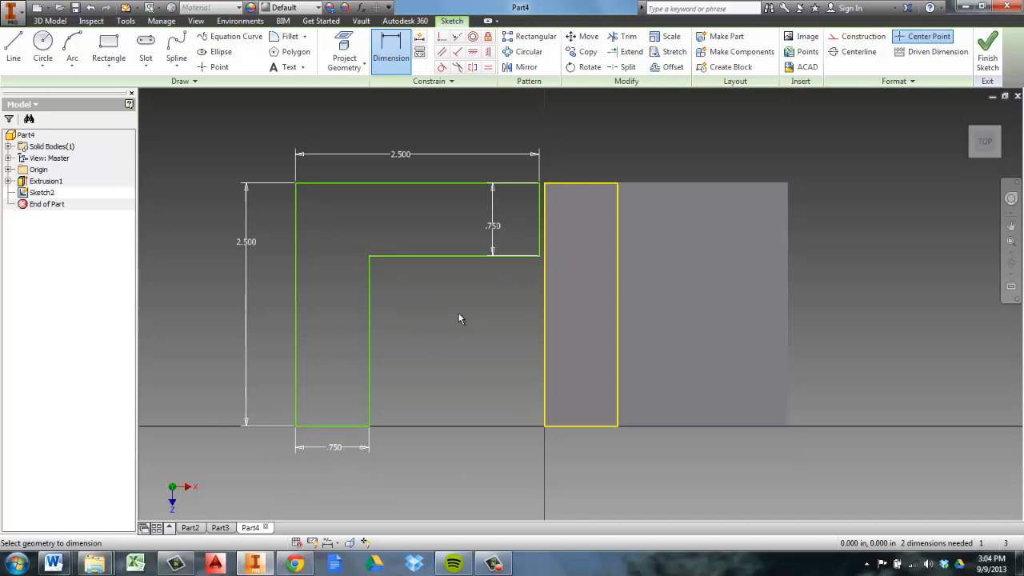
# Dimension the gap between the profile's short end edge and the upright's adjacent edge to 0, closing the dimension command
pyautogui.scroll(-2, 517, 256)
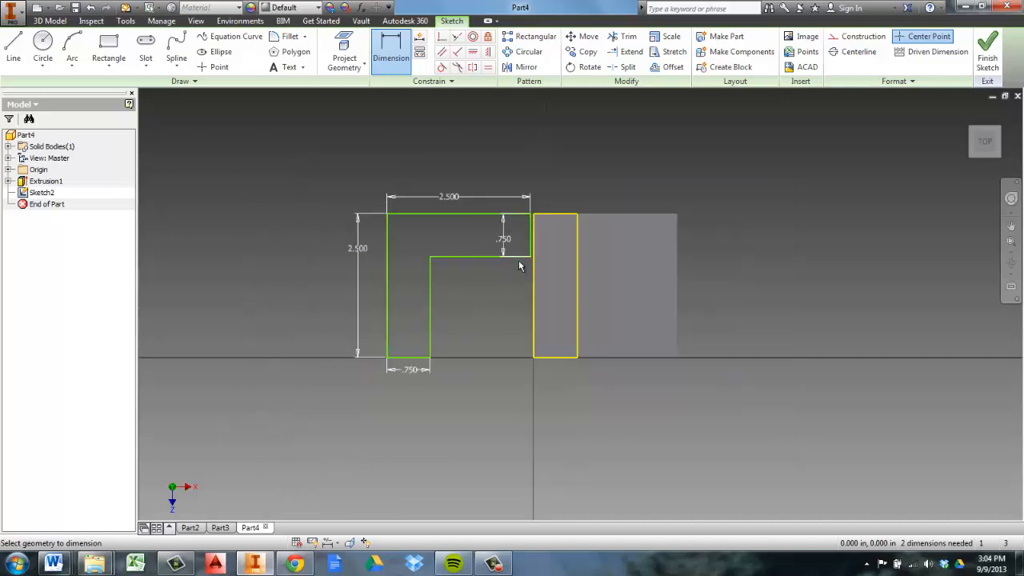
pyautogui.scroll(3, 518, 260)
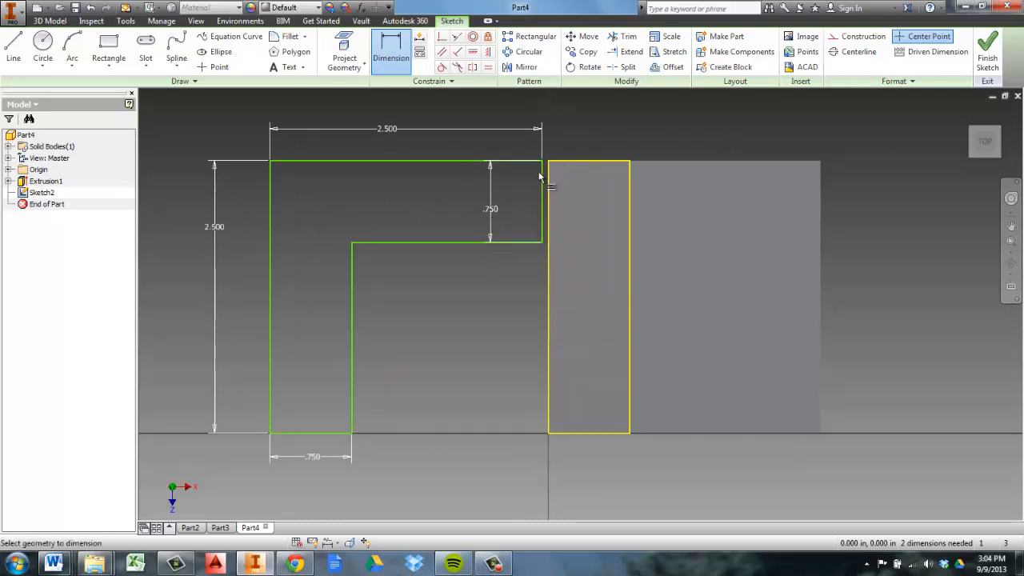
pyautogui.scroll(-2, 542, 175)
pyautogui.scroll(3, 544, 177)
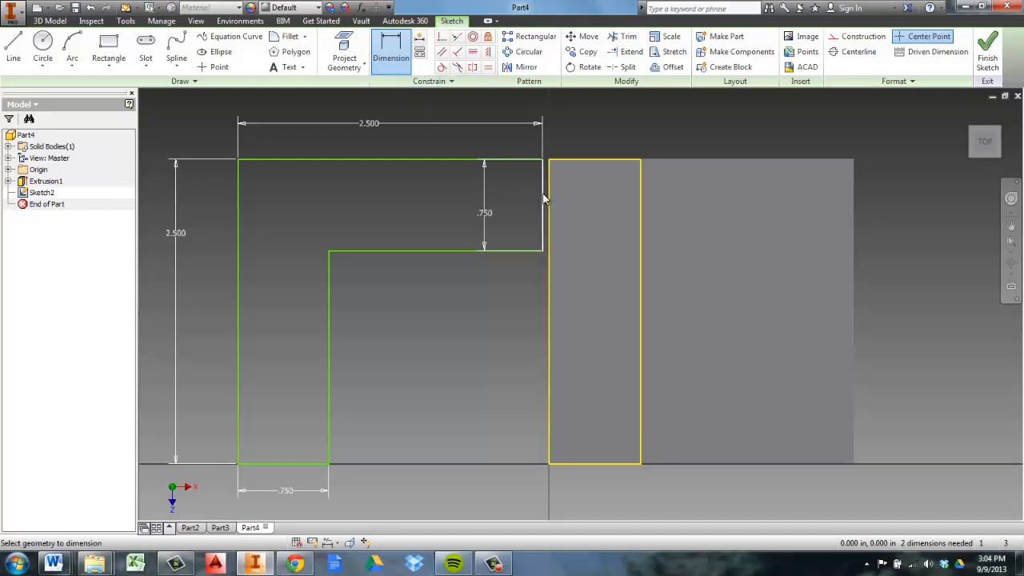
pyautogui.click(544, 198)
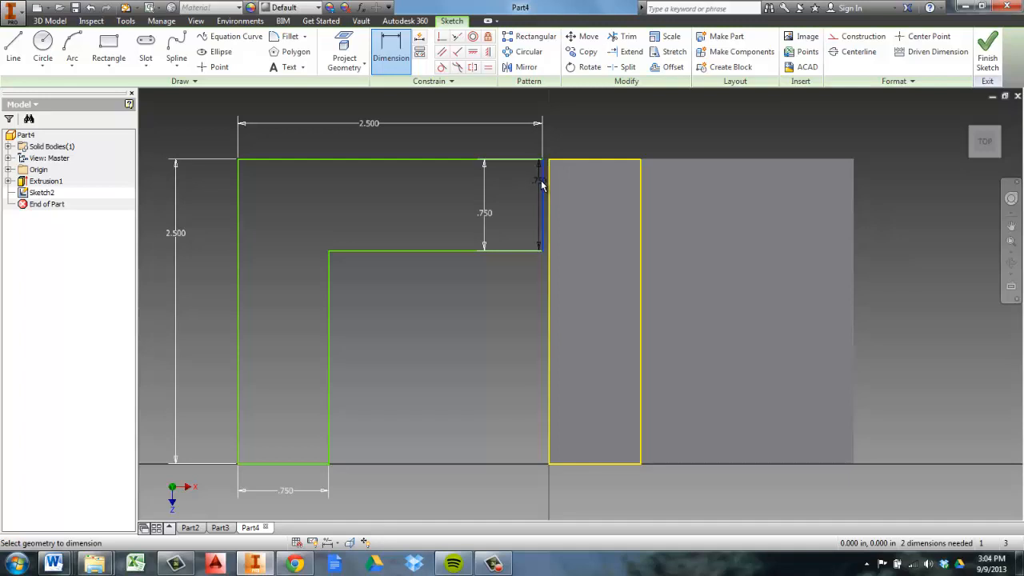
pyautogui.click(550, 166)
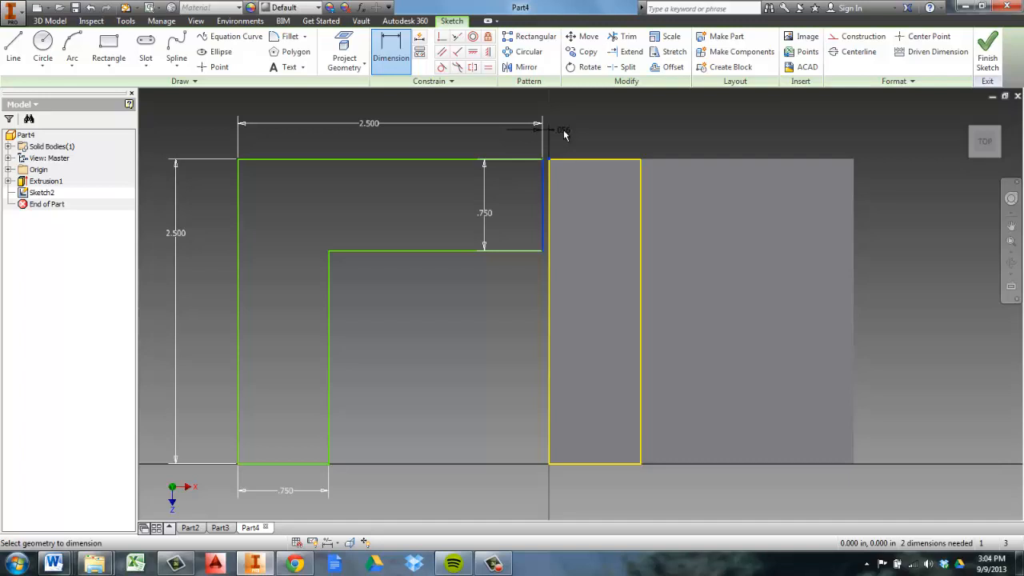
pyautogui.click(564, 134)
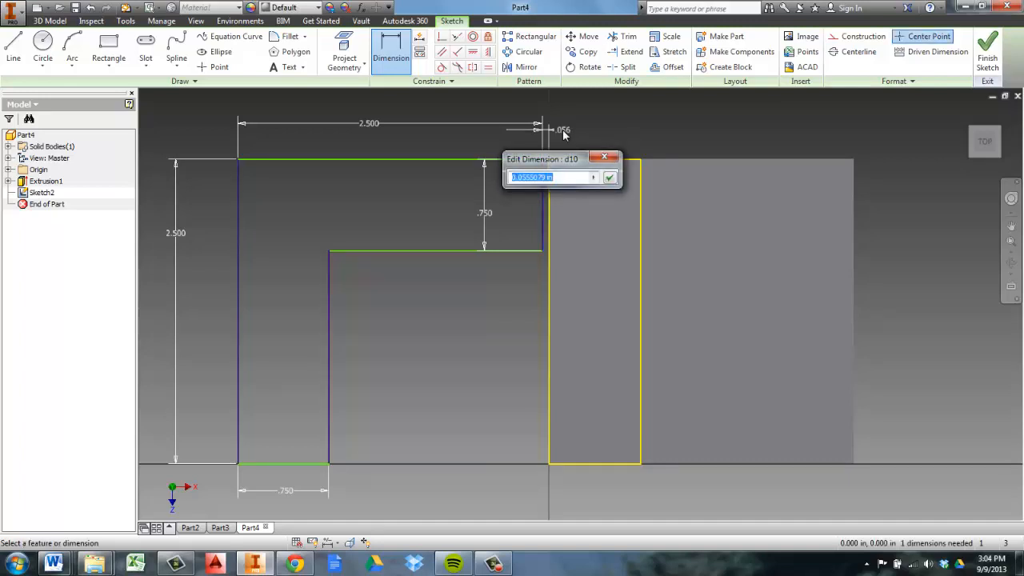
pyautogui.write('0')
pyautogui.press('Return')
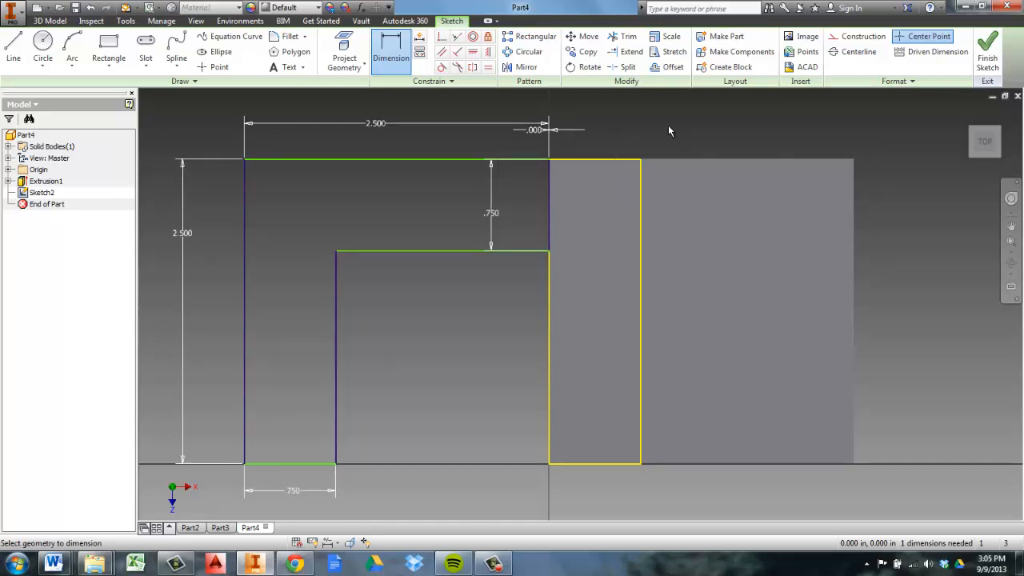
pyautogui.rightClick(669, 128)
pyautogui.click(718, 126)
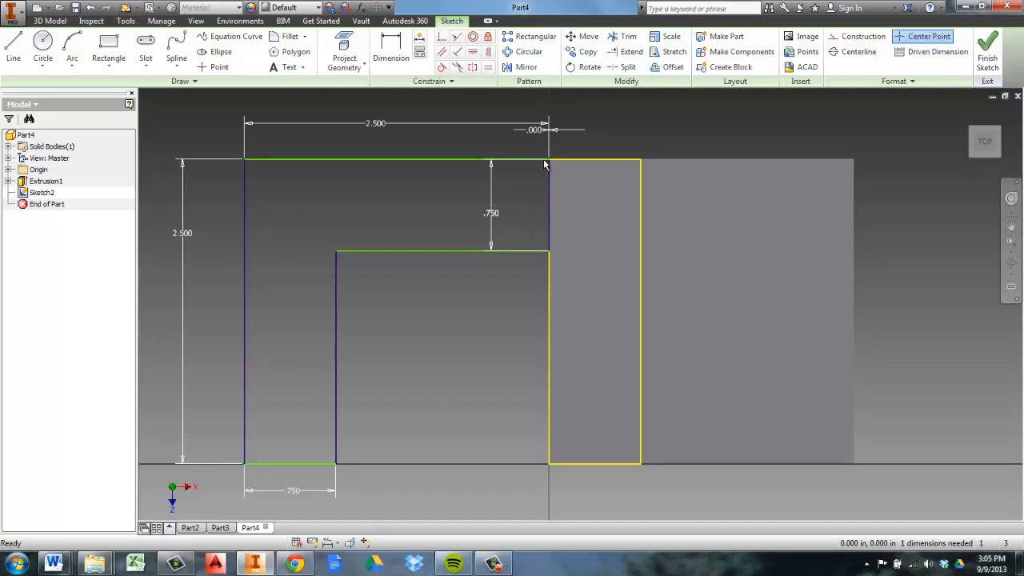
# Check the corner where the profile meets the upright and finish the sketch
pyautogui.scroll(4, 545, 164)
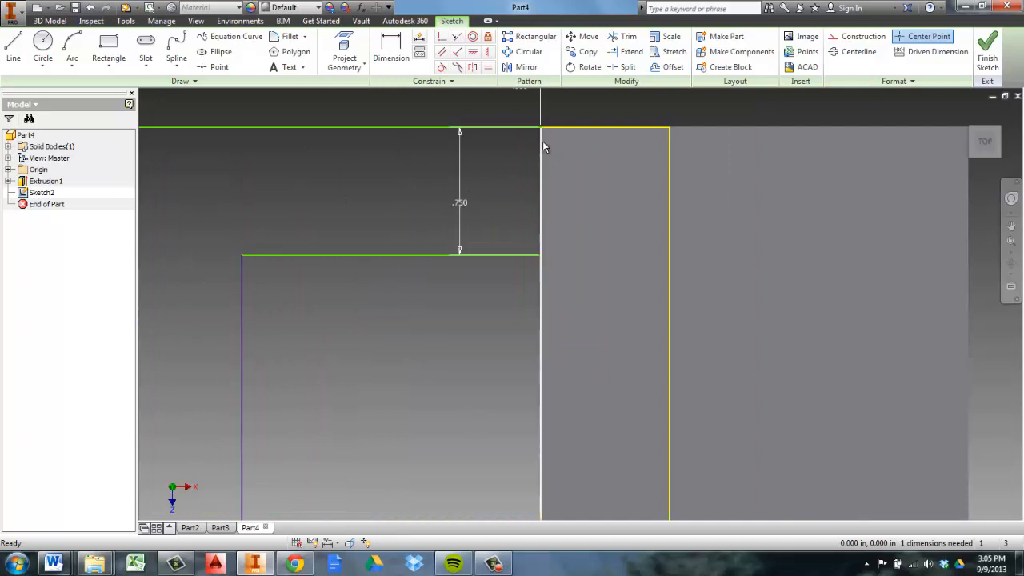
pyautogui.moveTo(542, 147); pyautogui.dragTo(548, 172, button='middle')
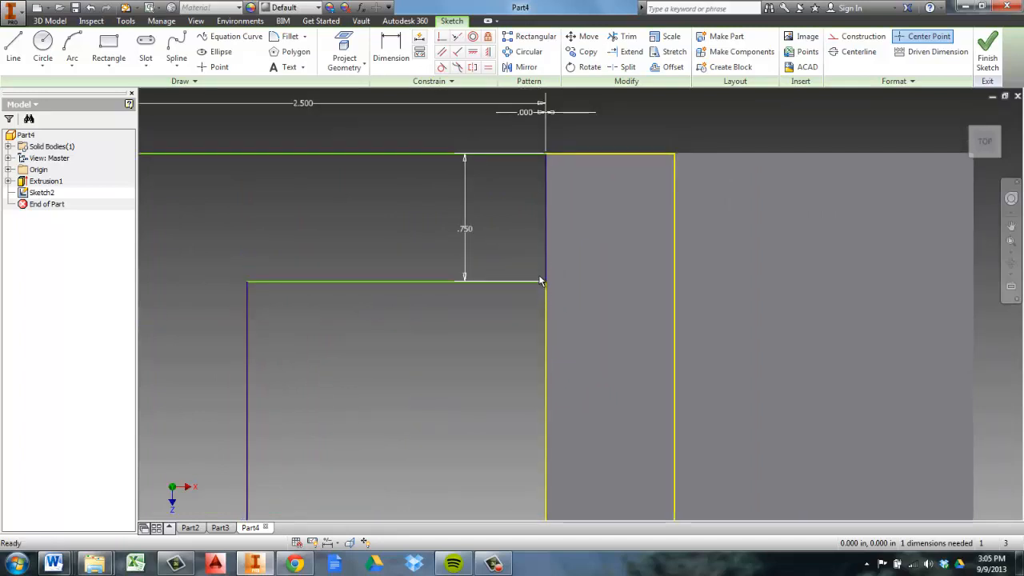
pyautogui.scroll(-2, 545, 250)
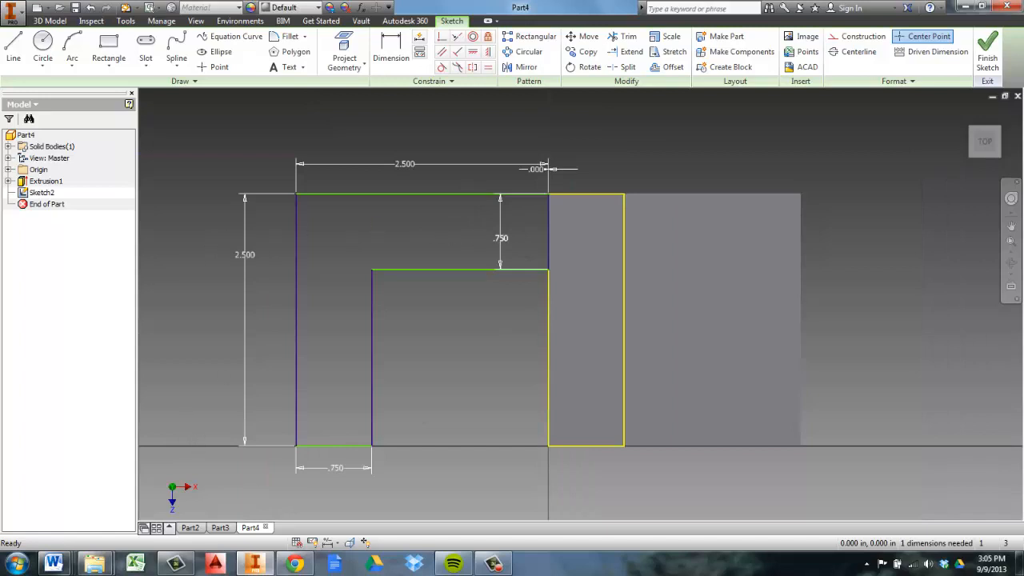
pyautogui.click(989, 48)
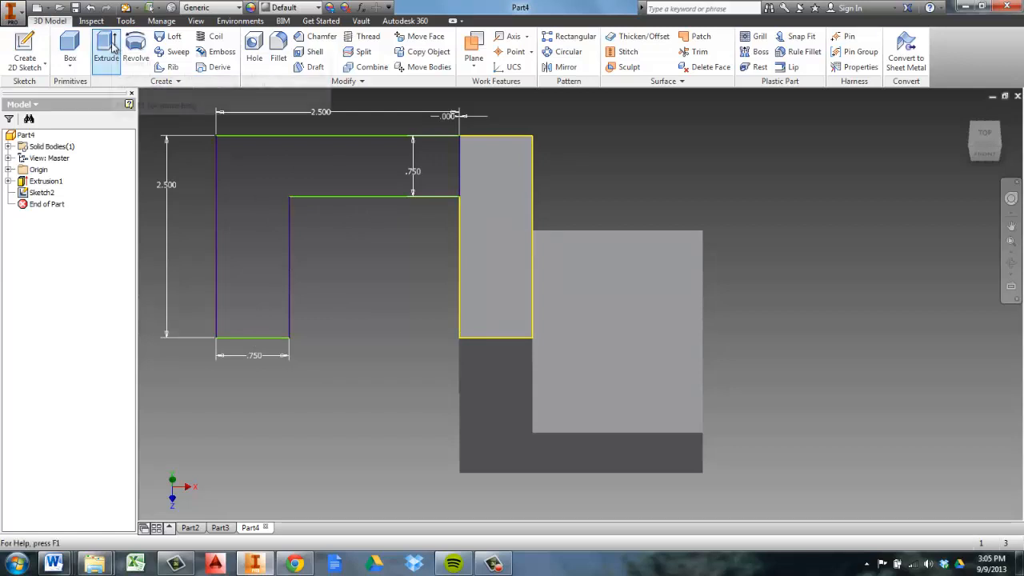
# Start an extrusion and select the closed inverted-L region beside the upright as its profile
pyautogui.click(990, 143)
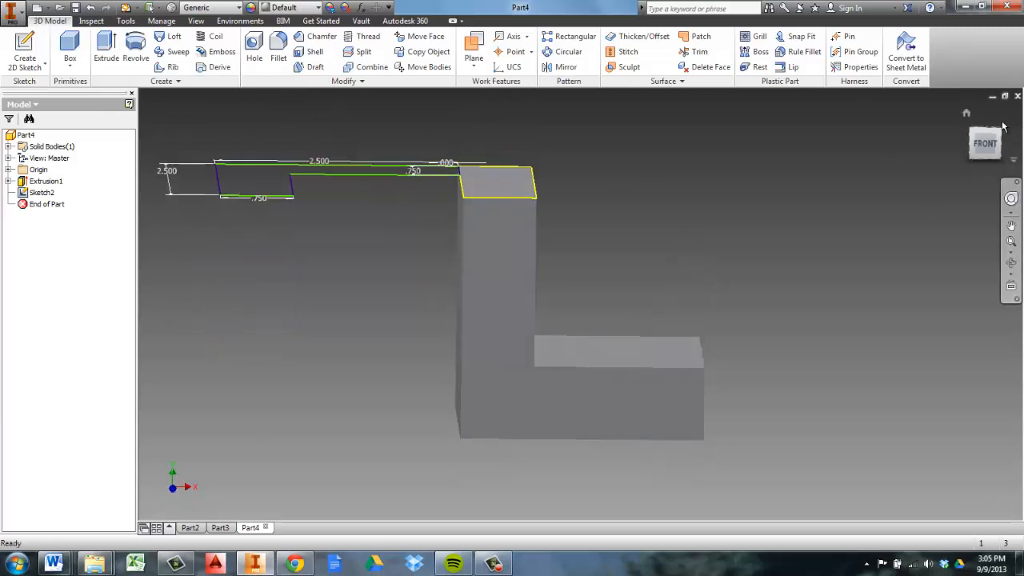
pyautogui.moveTo(1003, 126); pyautogui.dragTo(1000, 122)
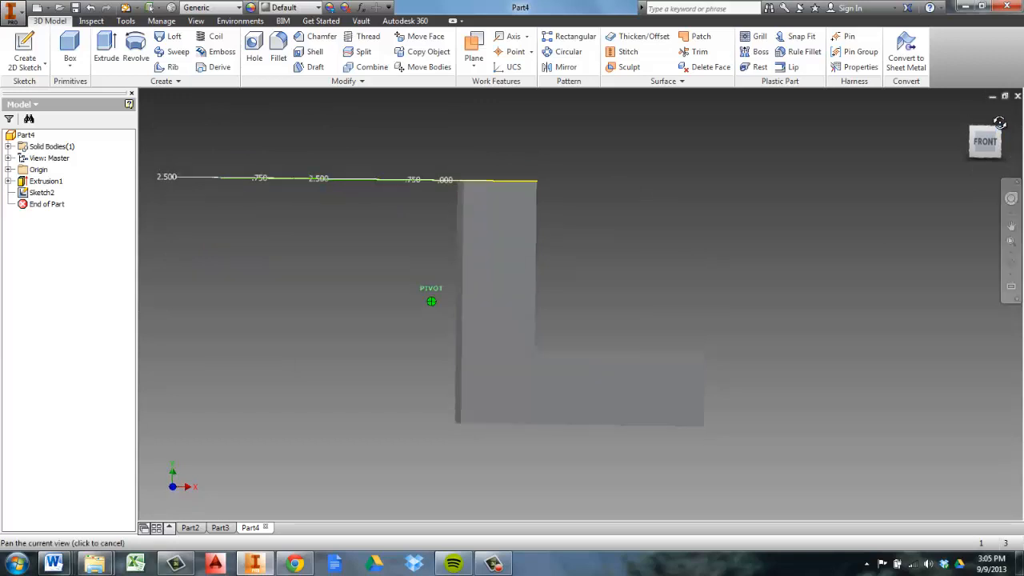
pyautogui.click(999, 124)
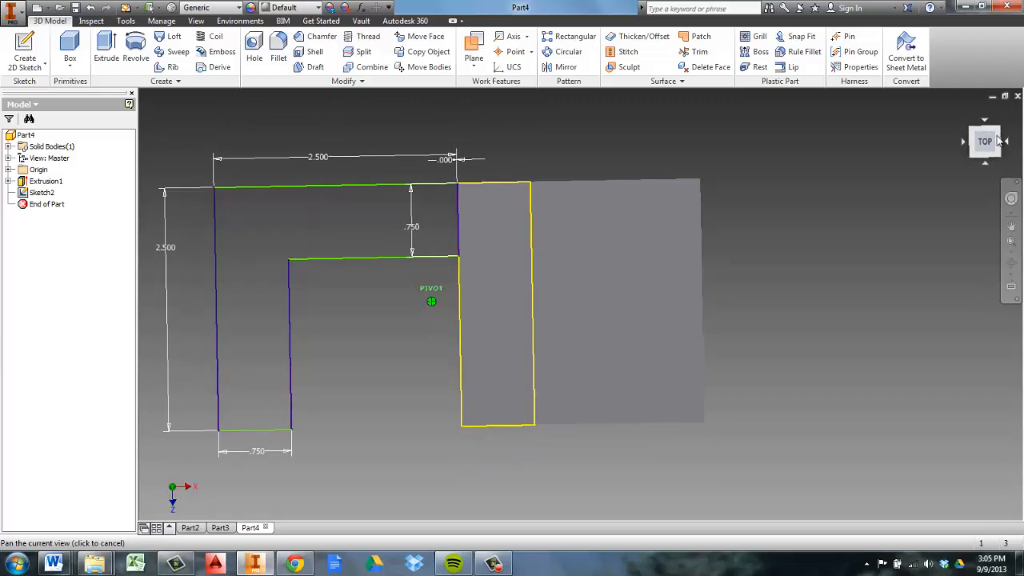
pyautogui.click(107, 48)
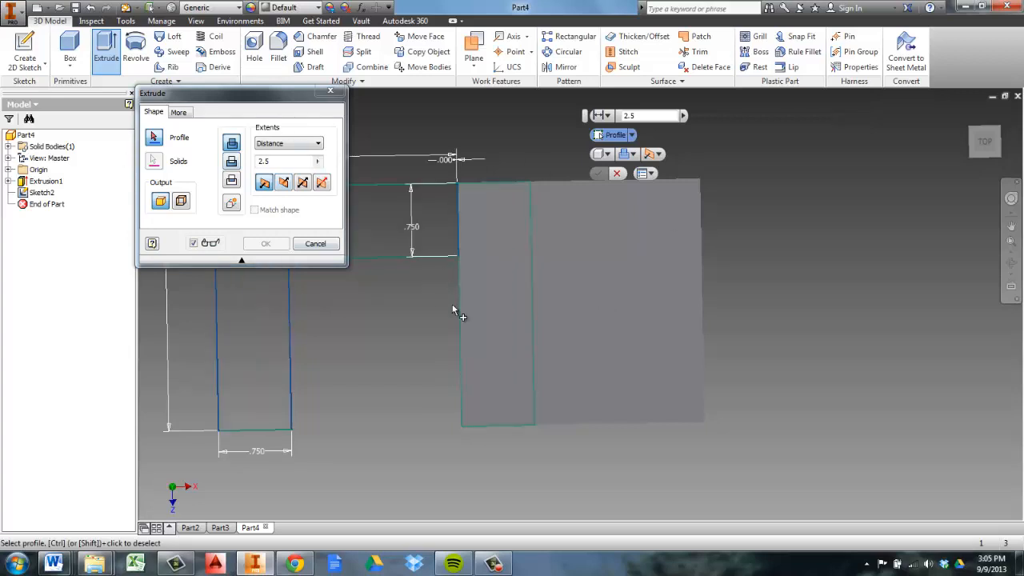
pyautogui.moveTo(275, 96); pyautogui.dragTo(573, 28)
pyautogui.moveTo(770, 71); pyautogui.dragTo(891, 106)
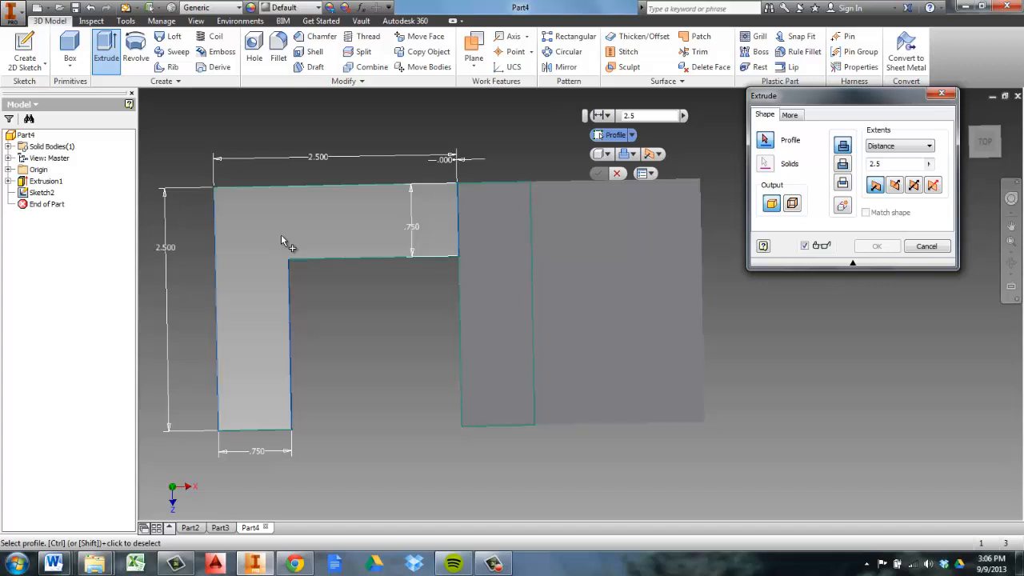
pyautogui.click(331, 226)
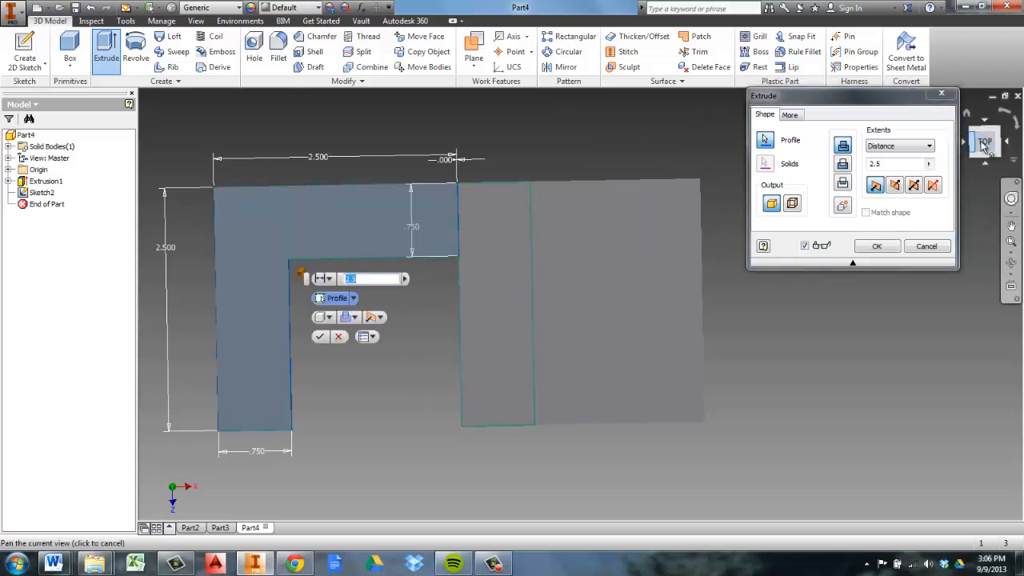
# Reverse the extrusion direction so the inverted-L profile extends downward alongside the upright
pyautogui.moveTo(988, 134); pyautogui.dragTo(975, 517)
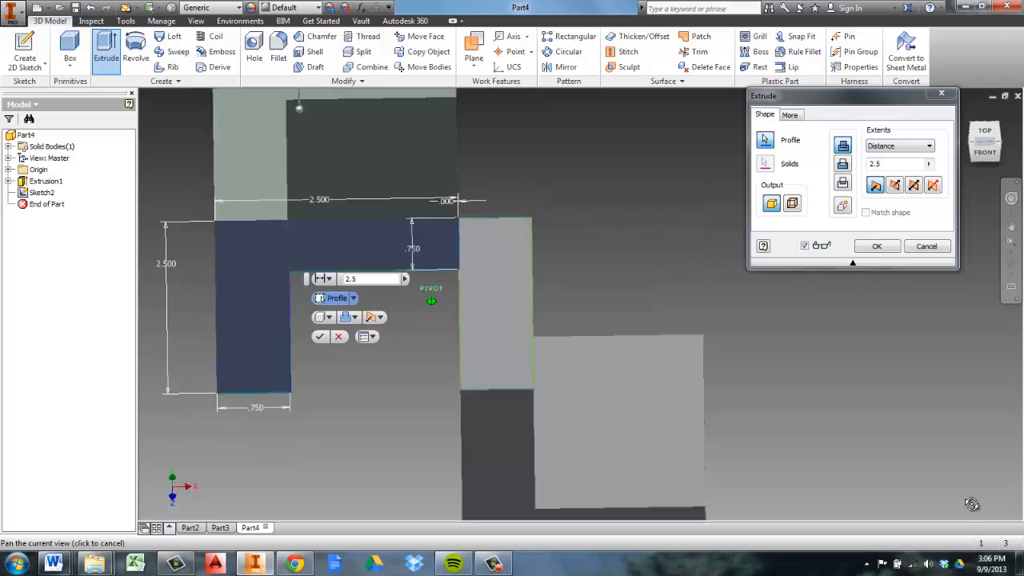
pyautogui.click(975, 133)
pyautogui.moveTo(972, 132); pyautogui.dragTo(970, 125)
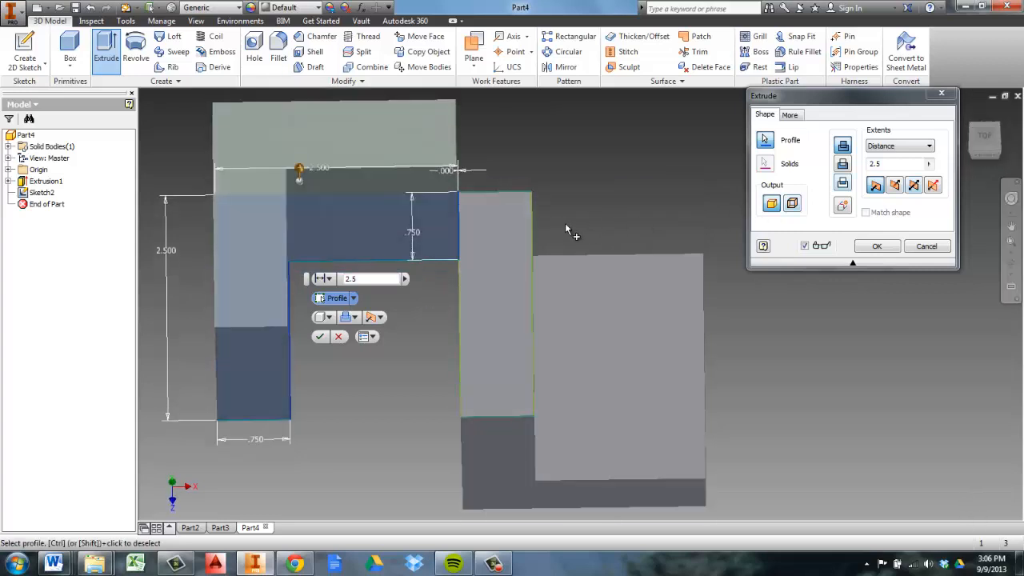
pyautogui.scroll(3, 563, 221)
pyautogui.scroll(-4, 501, 290)
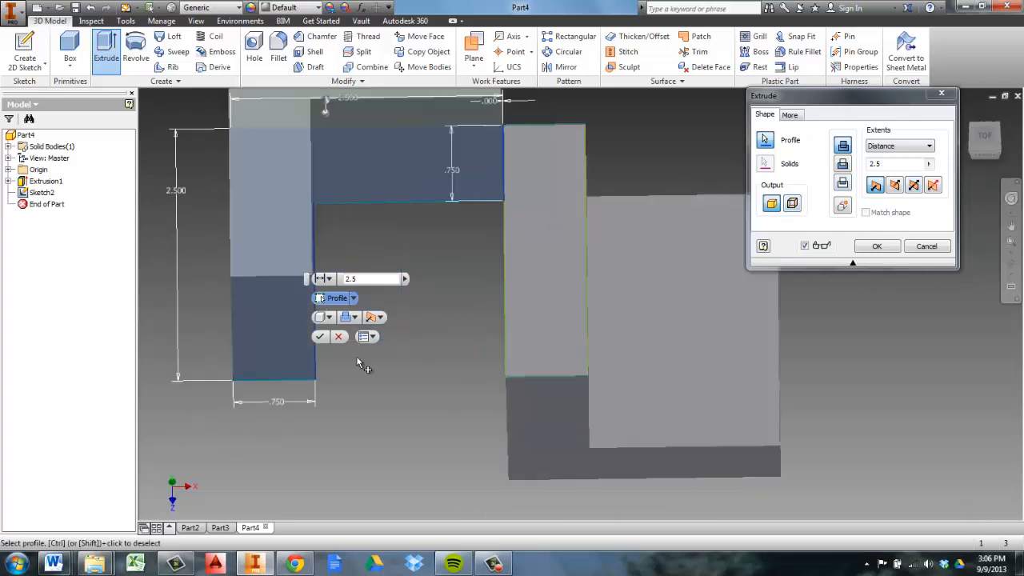
pyautogui.click(380, 318)
pyautogui.click(403, 347)
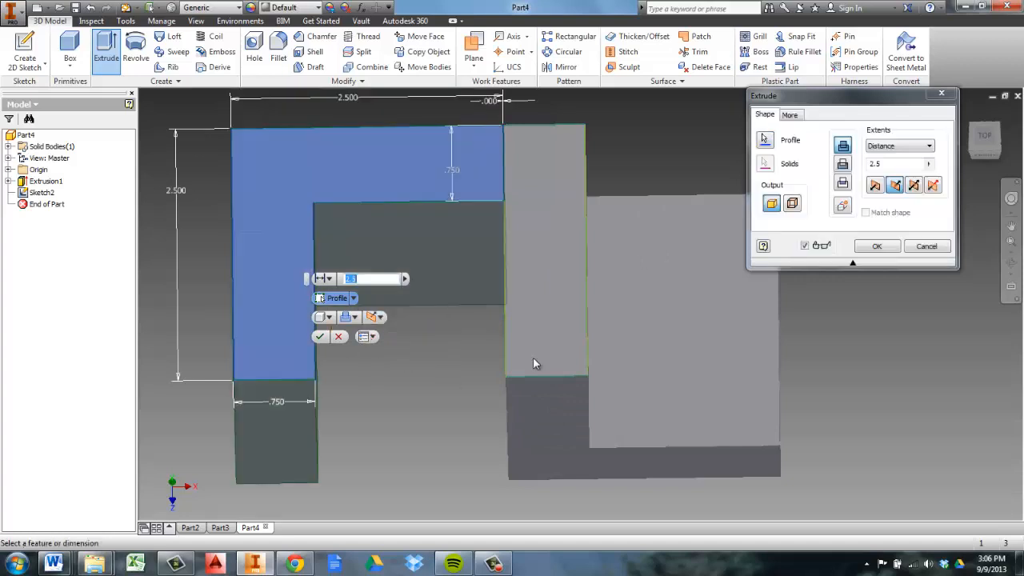
# Complete the joined extrusion of the inverted-L profile with a Distance extent of 2.5 in
pyautogui.moveTo(994, 149)
pyautogui.mouseDown()
pyautogui.moveTo(976, 494)
pyautogui.moveTo(980, 200)
pyautogui.moveTo(162, 478)
pyautogui.moveTo(167, 99)
pyautogui.moveTo(158, 122)
pyautogui.mouseUp()
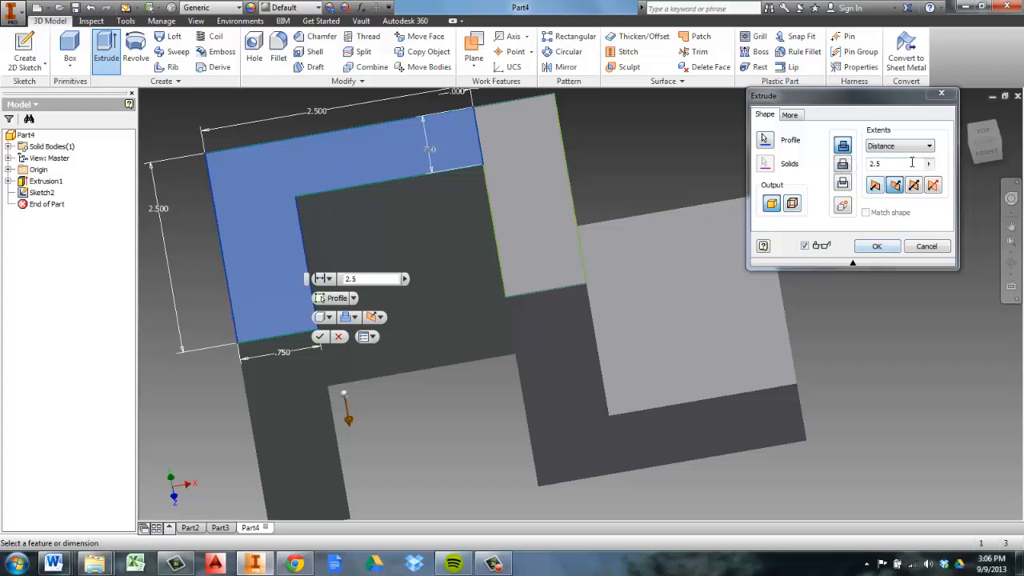
pyautogui.moveTo(989, 146)
pyautogui.mouseDown()
pyautogui.moveTo(989, 91)
pyautogui.moveTo(955, 146)
pyautogui.moveTo(855, 202)
pyautogui.mouseUp()
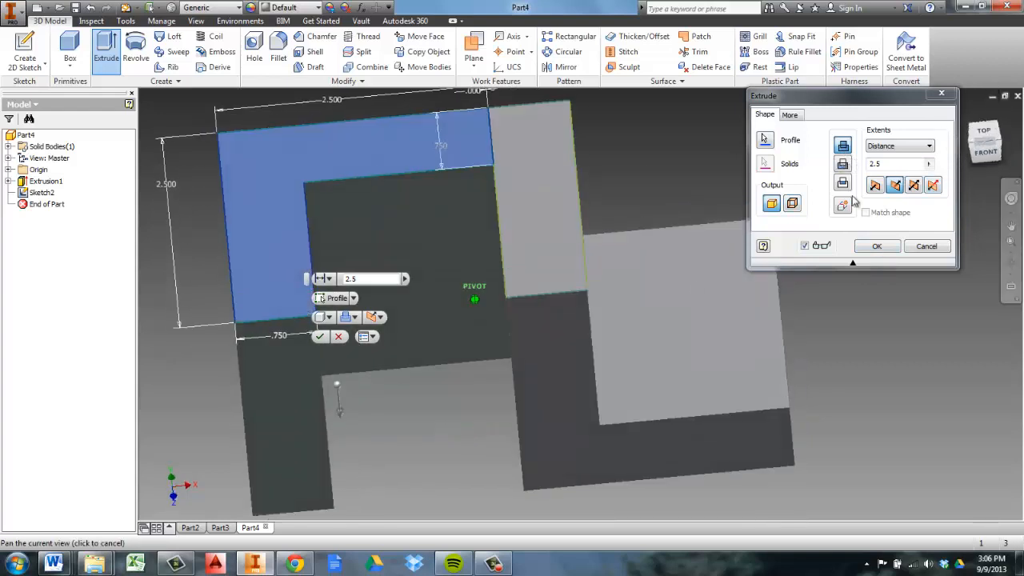
pyautogui.click(930, 147)
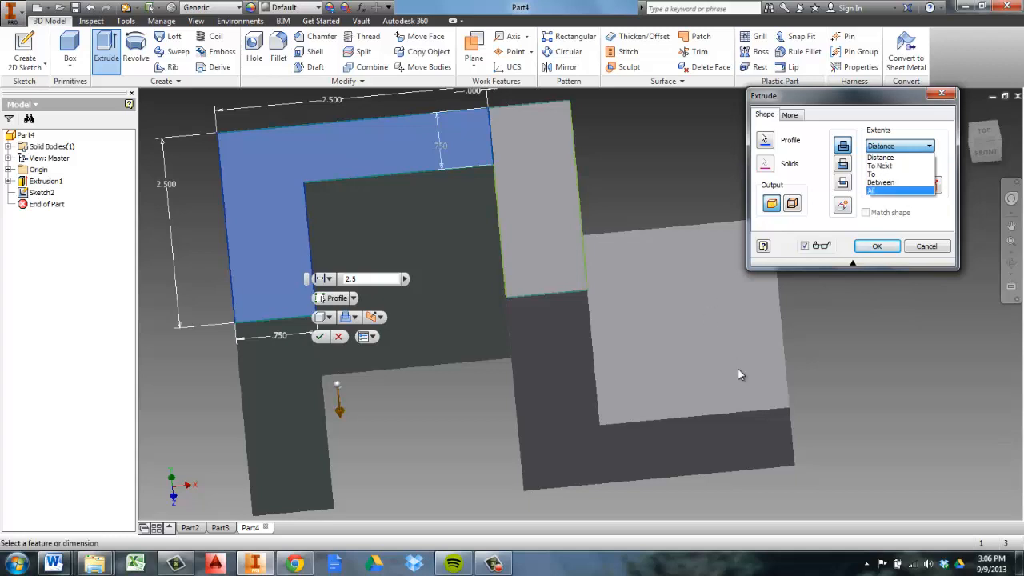
pyautogui.click(991, 151)
pyautogui.click(991, 150)
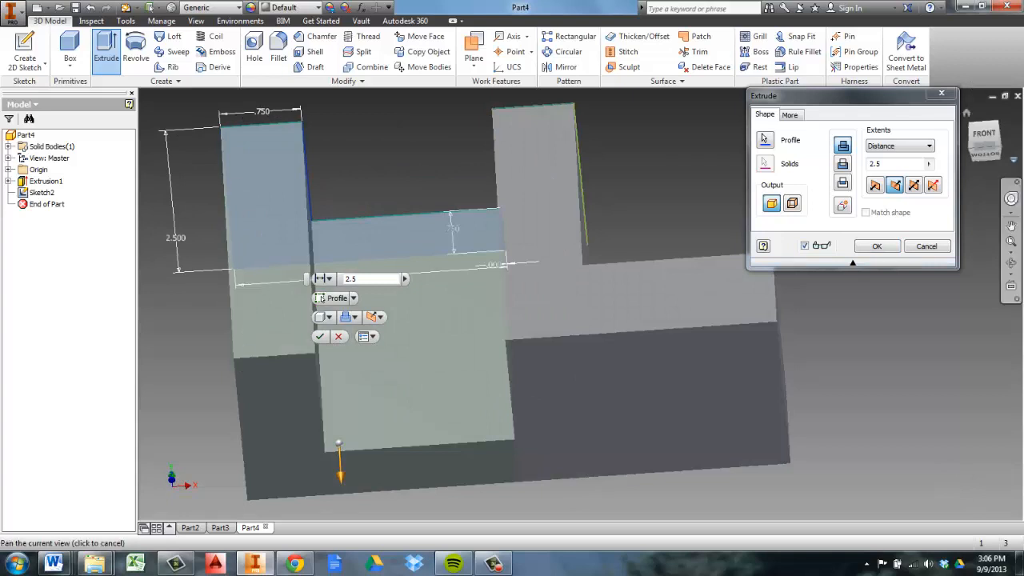
pyautogui.moveTo(989, 197); pyautogui.dragTo(981, 233)
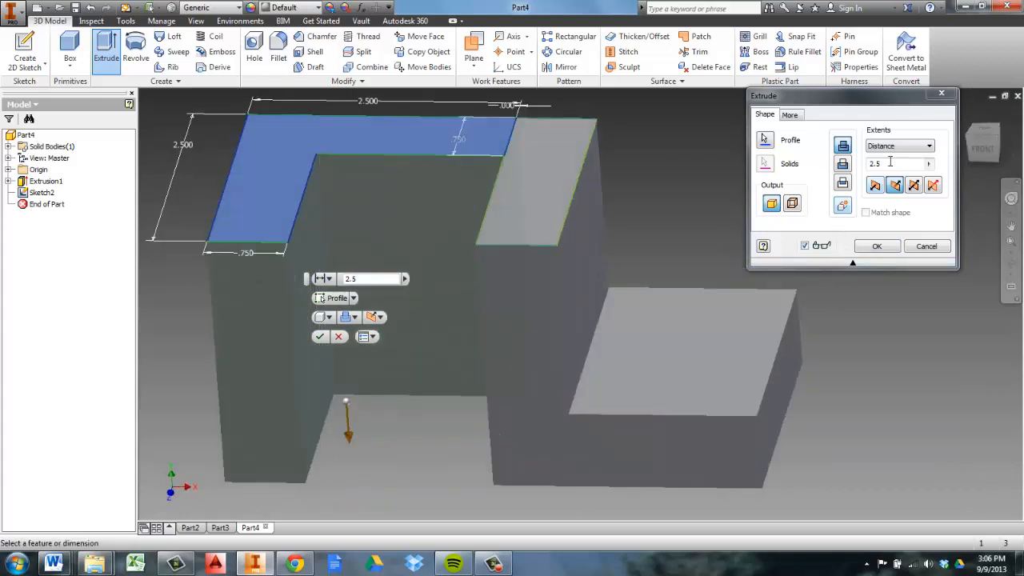
pyautogui.click(878, 246)
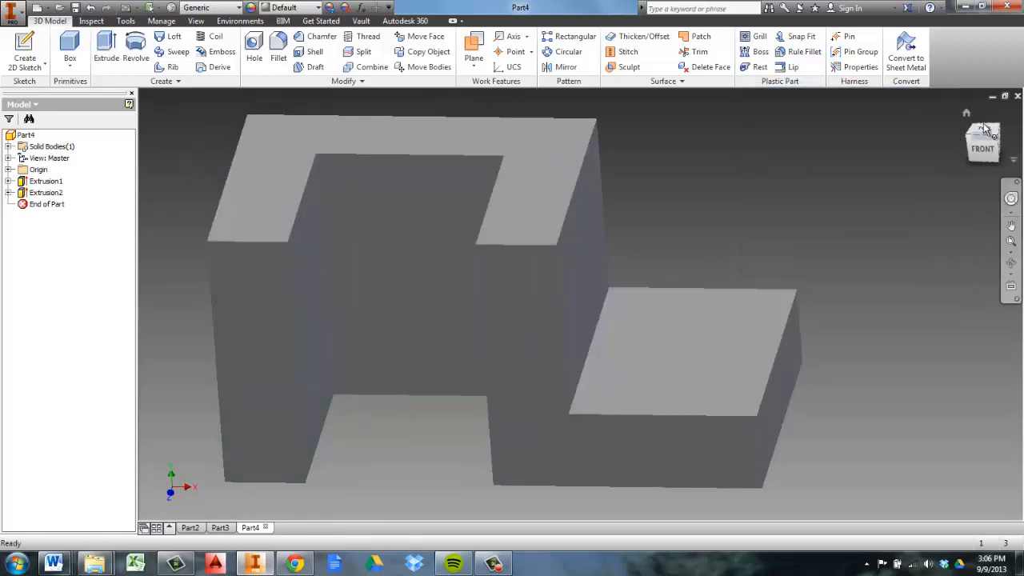
pyautogui.moveTo(985, 130); pyautogui.dragTo(973, 172)
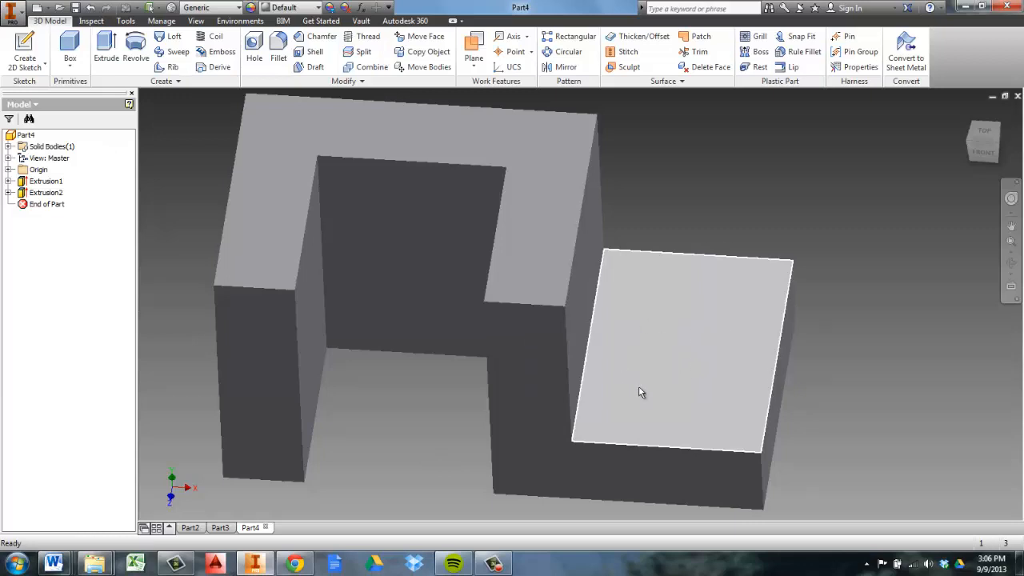
# Start a sketch on the base's lower top face and draw a circle about 0.78 in in diameter on it
pyautogui.moveTo(985, 141)
pyautogui.mouseDown()
pyautogui.moveTo(982, 173)
pyautogui.moveTo(984, 138)
pyautogui.mouseUp()
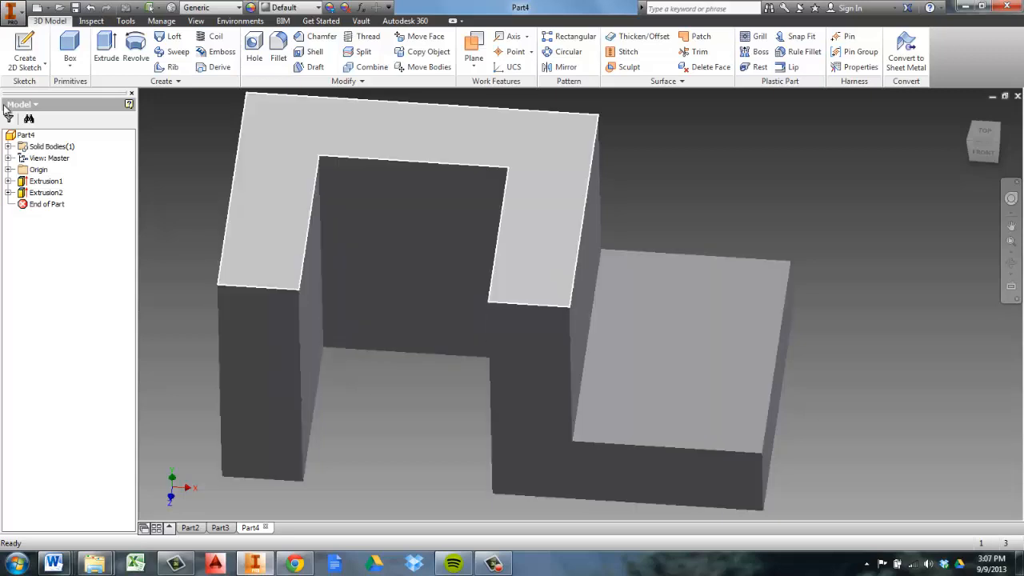
pyautogui.click(25, 50)
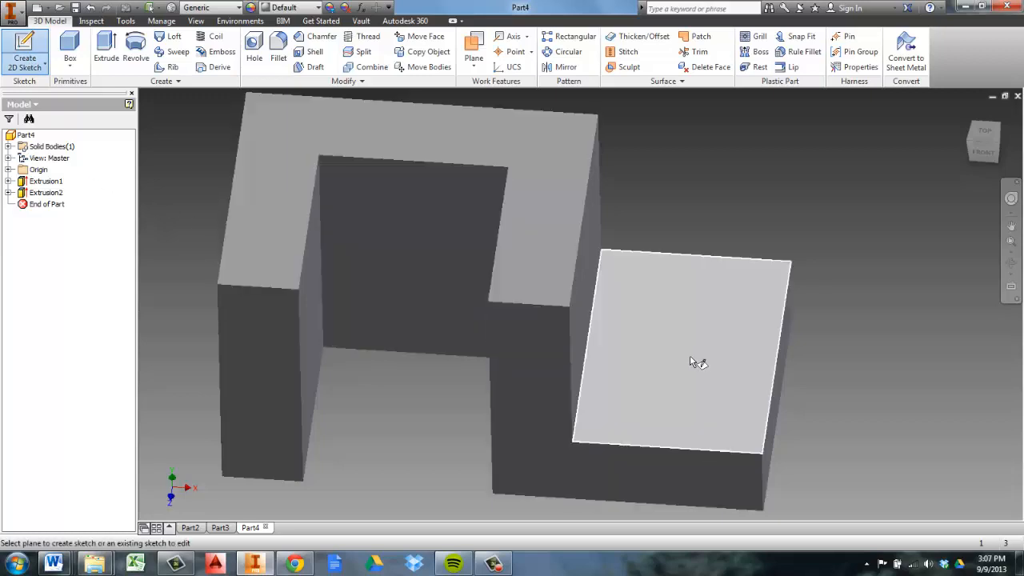
pyautogui.click(684, 337)
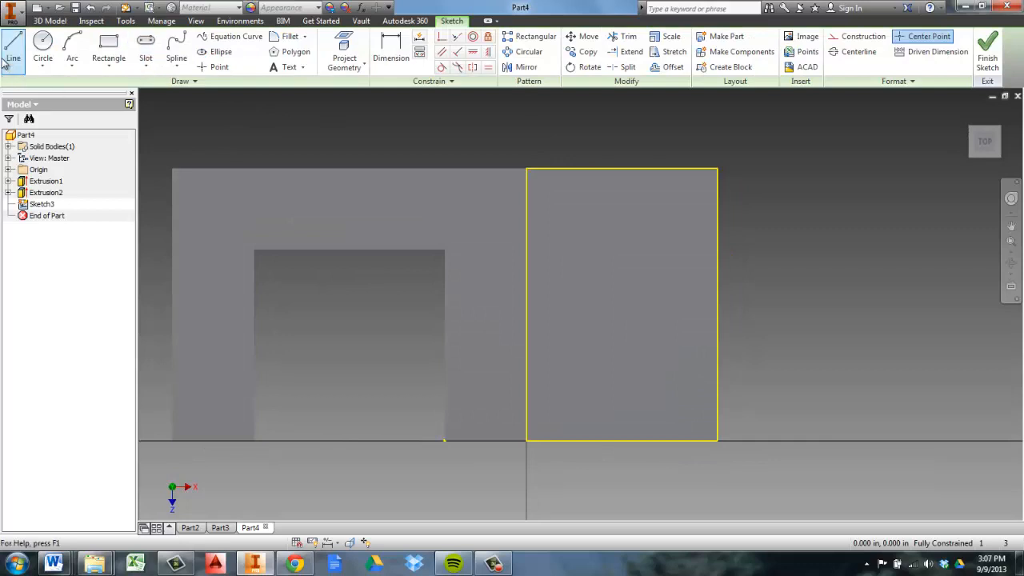
pyautogui.click(45, 50)
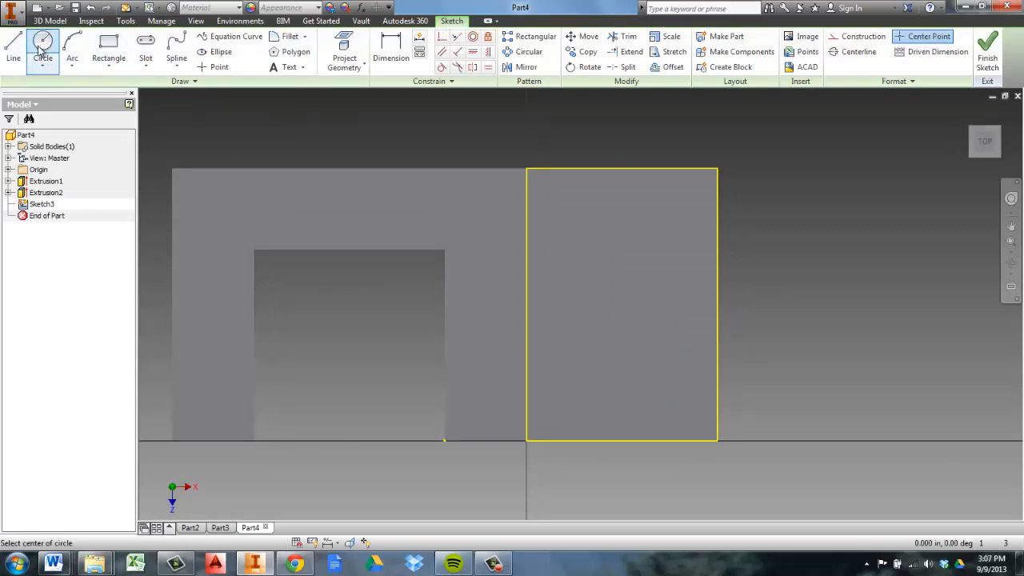
pyautogui.click(611, 270)
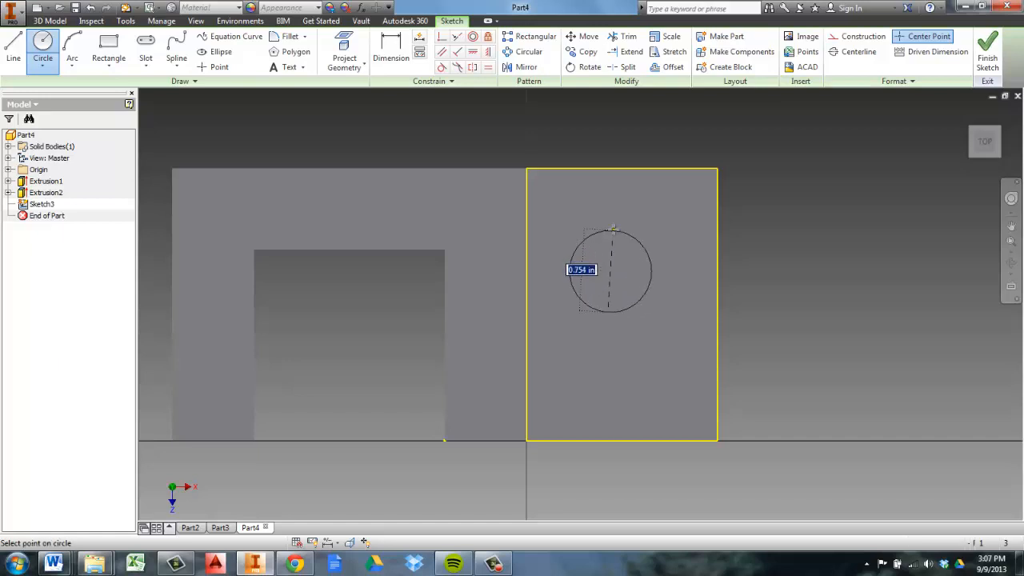
pyautogui.click(596, 308)
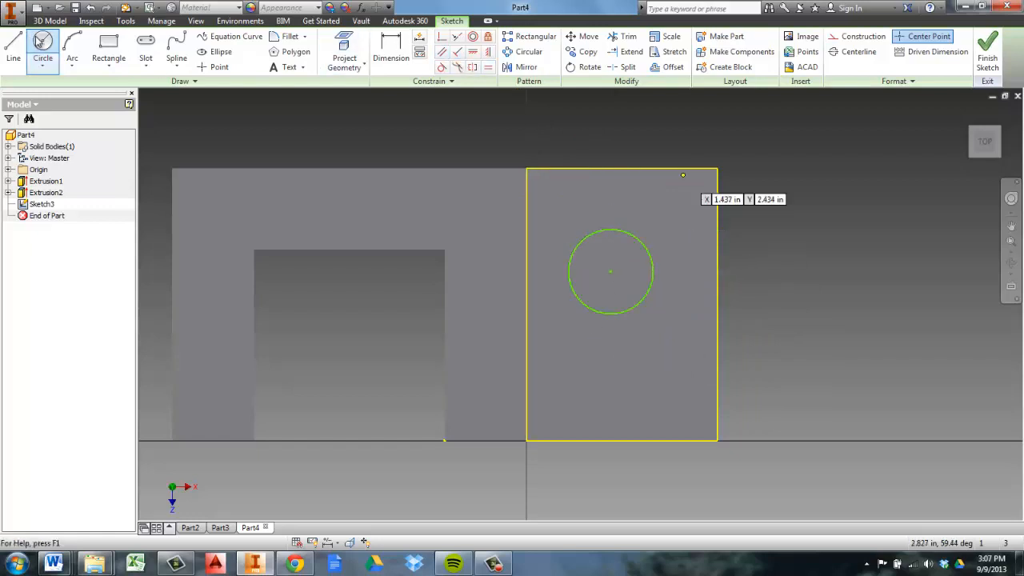
# Dimension the circle's diameter as 0.75 in
pyautogui.click(397, 51)
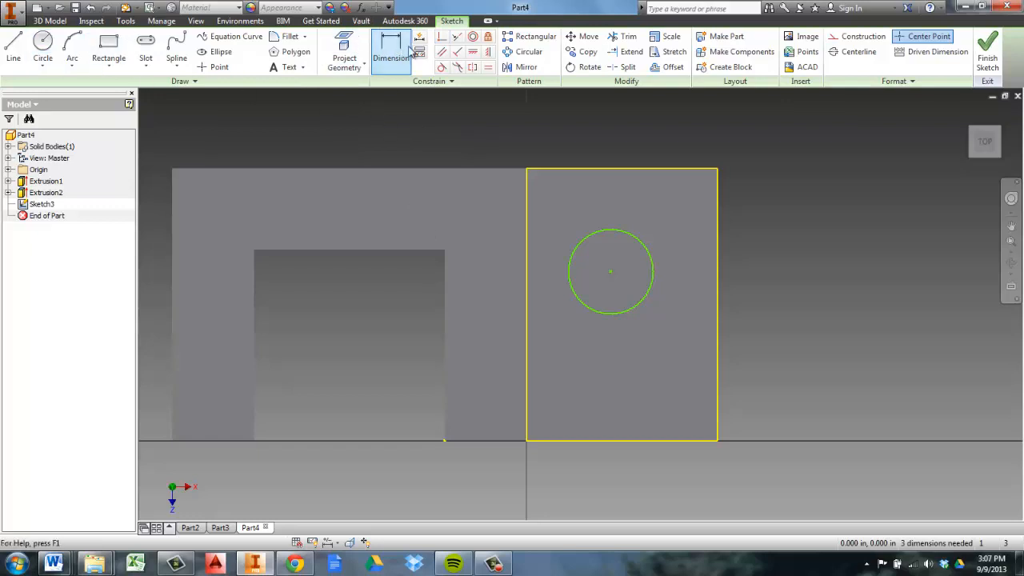
pyautogui.click(645, 251)
pyautogui.click(662, 225)
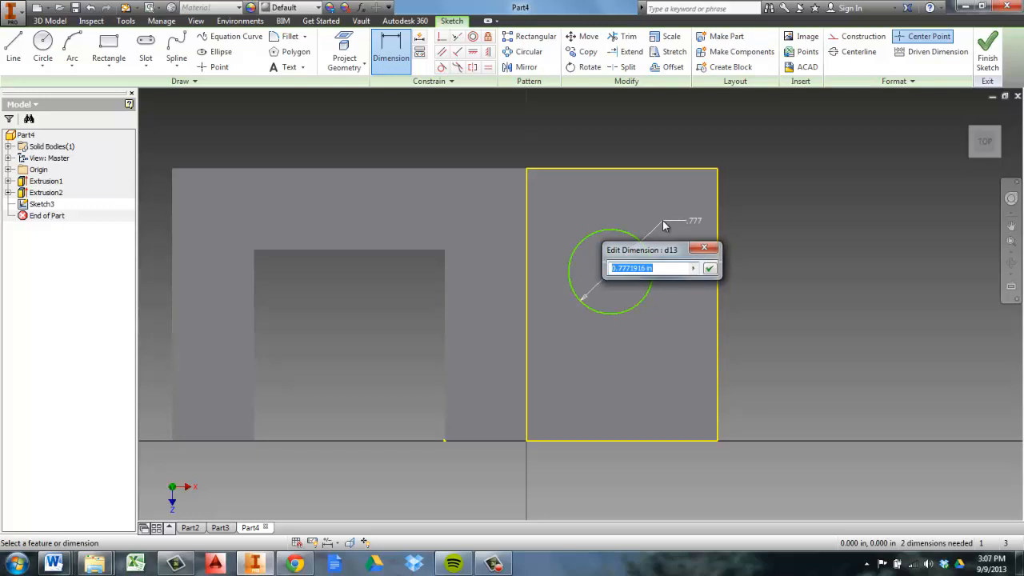
pyautogui.press('BackSpace')
pyautogui.press('Return')
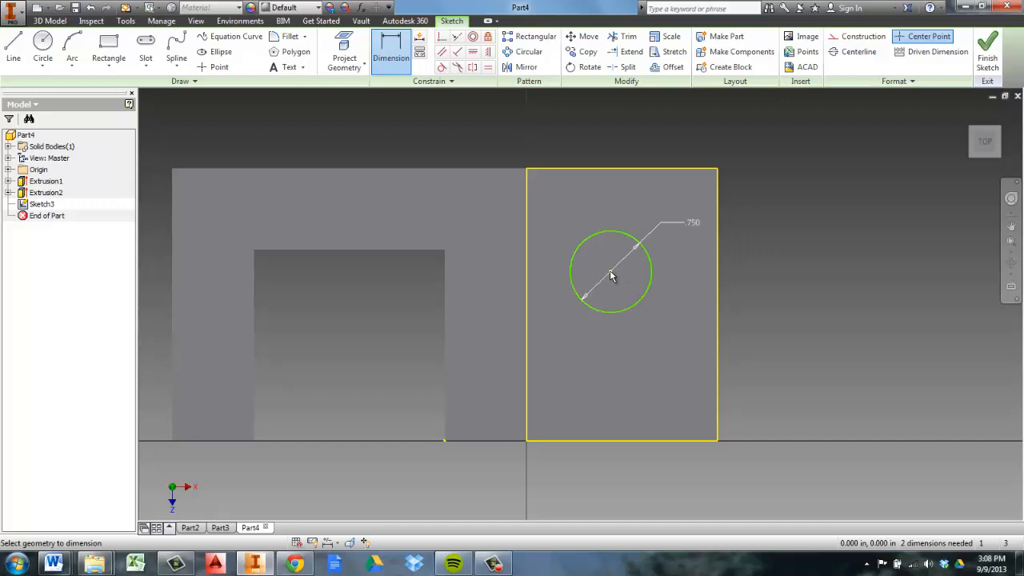
# Dimension the circle's center 1.25 in from the back edge of the base's lower top face
pyautogui.moveTo(611, 276)
pyautogui.click(614, 180)
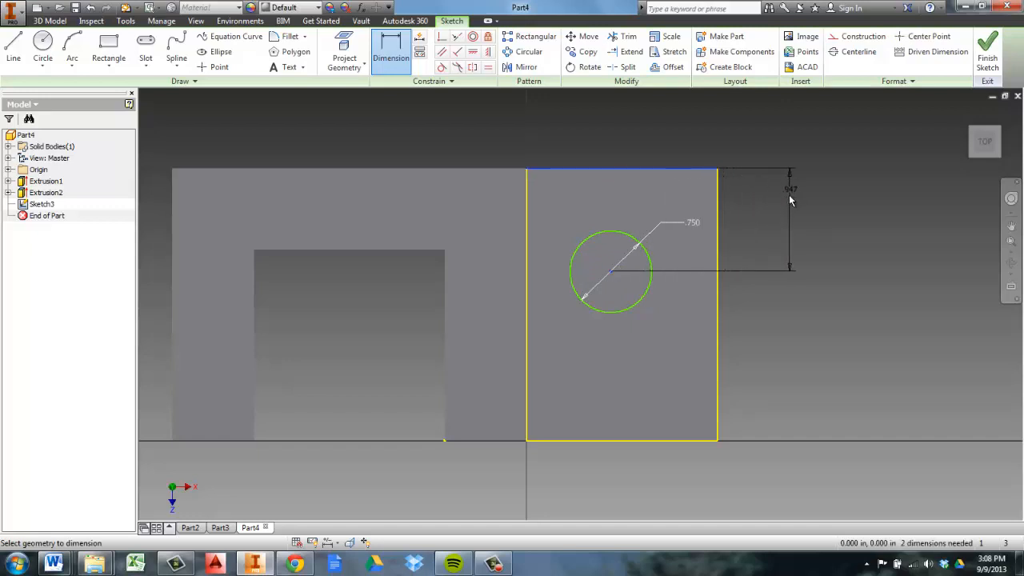
pyautogui.click(757, 223)
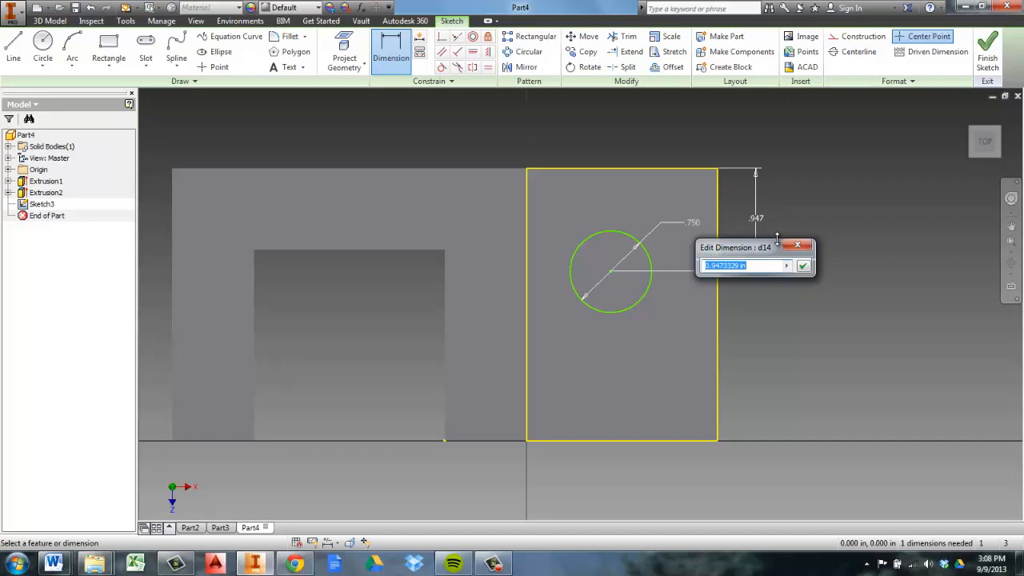
pyautogui.write('1.25')
pyautogui.press('Return')
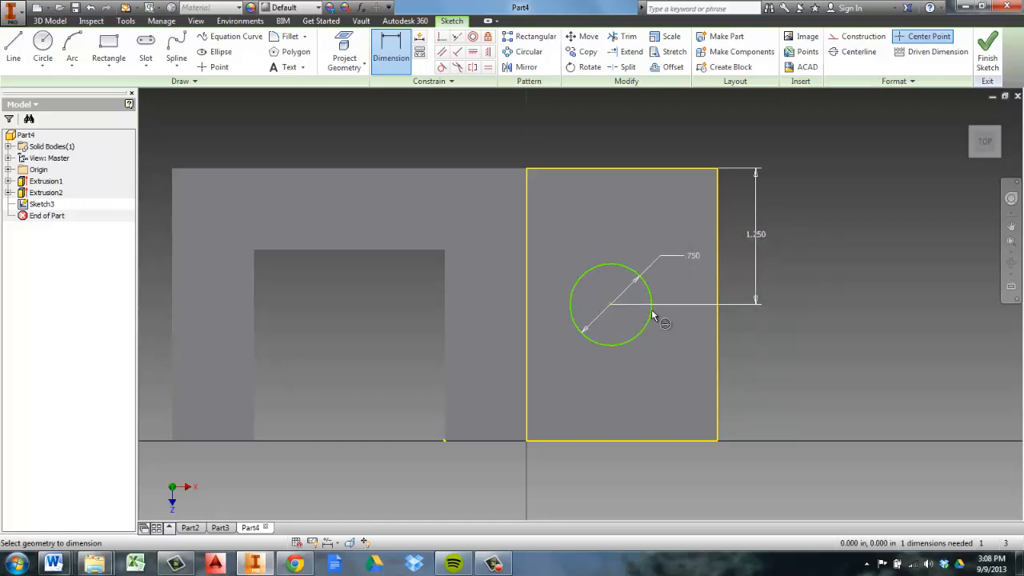
# Dimension the circle's center 0.75 in from the face's outer side edge and finish the sketch
pyautogui.click(717, 359)
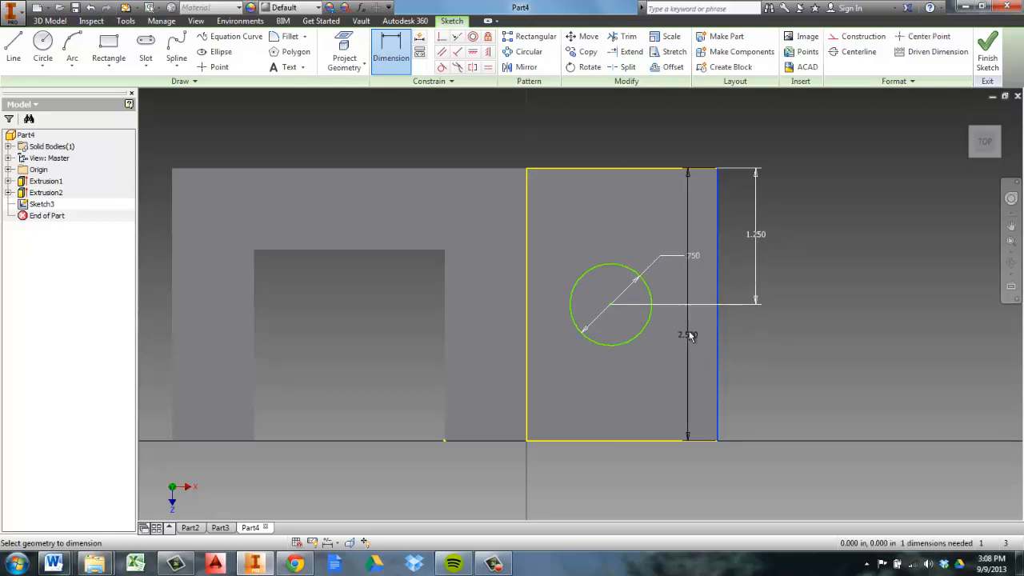
pyautogui.click(611, 305)
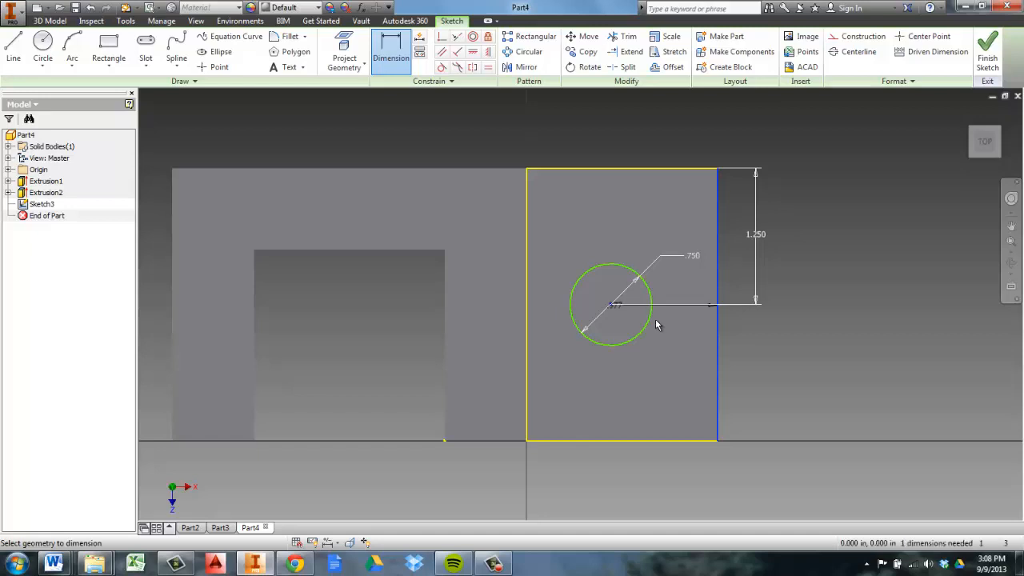
pyautogui.click(658, 387)
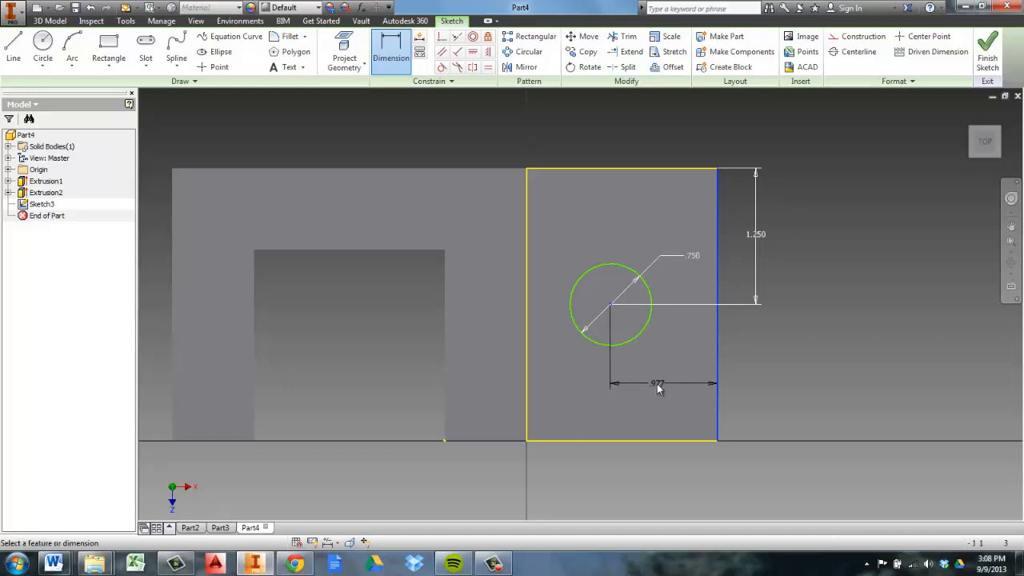
pyautogui.write('1')
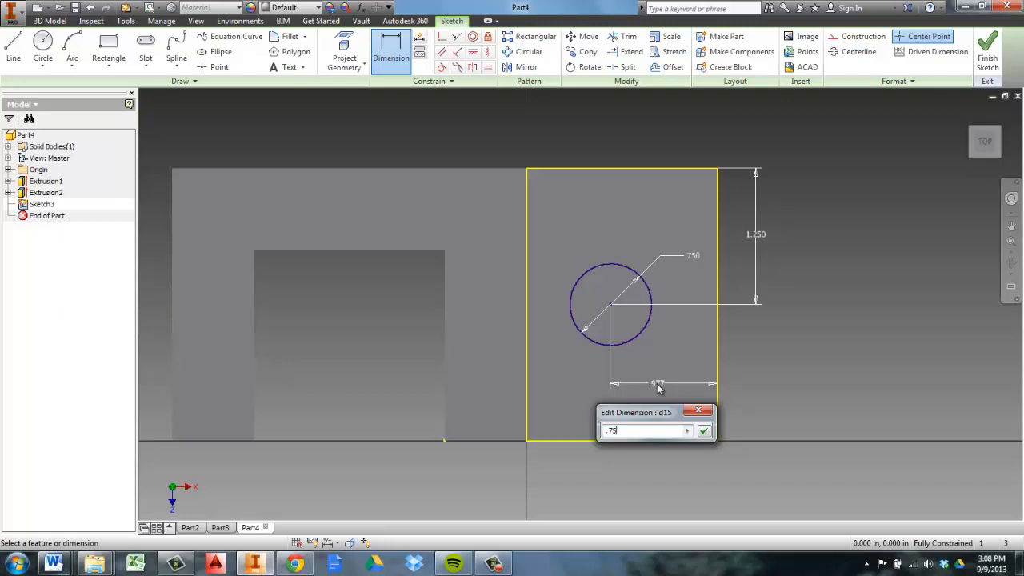
pyautogui.write('.75')
pyautogui.press('Return')
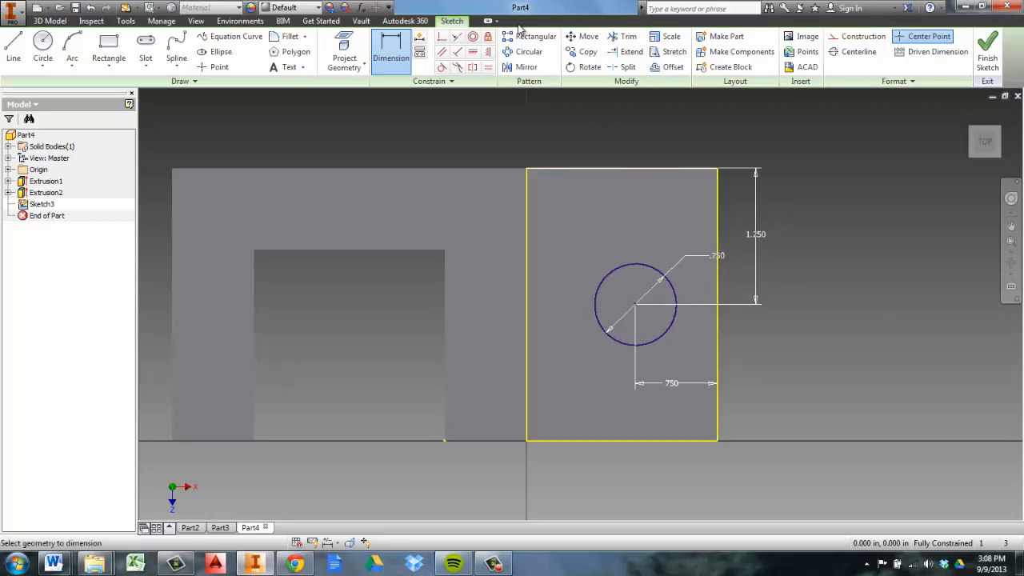
pyautogui.click(987, 53)
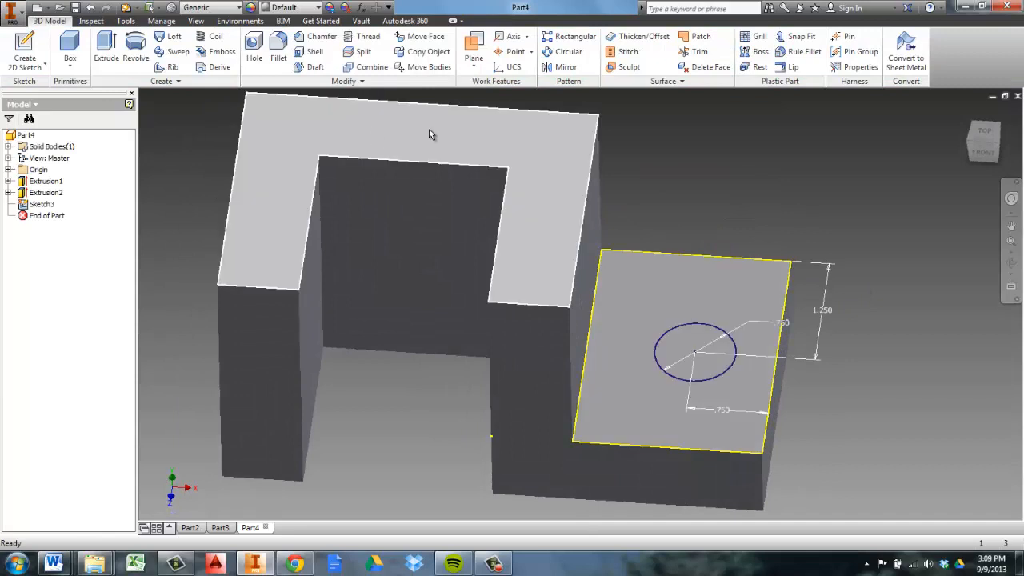
# Start a Cut extrusion with the circle as its profile, directed downward into the base
pyautogui.press('e')
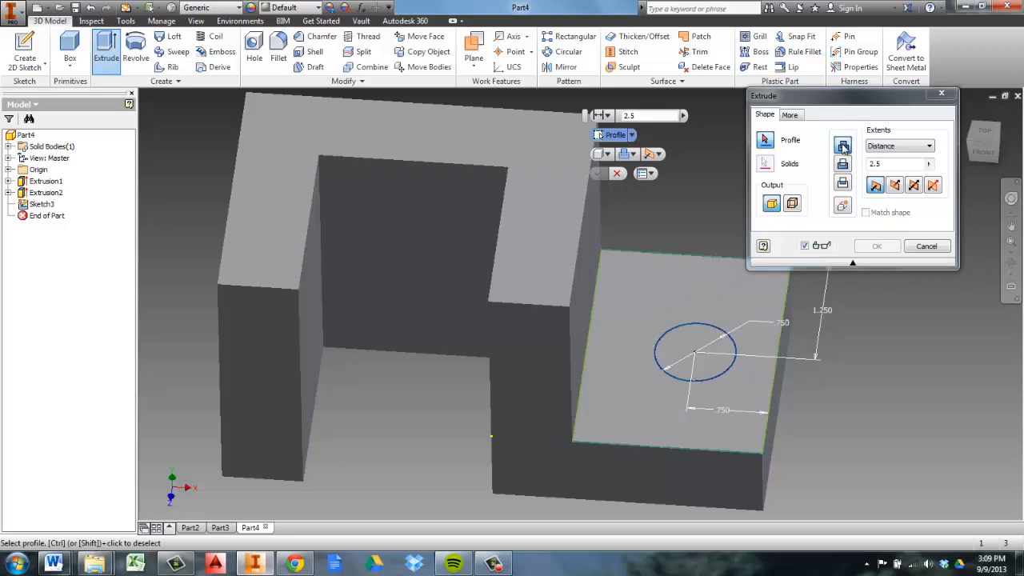
pyautogui.click(842, 165)
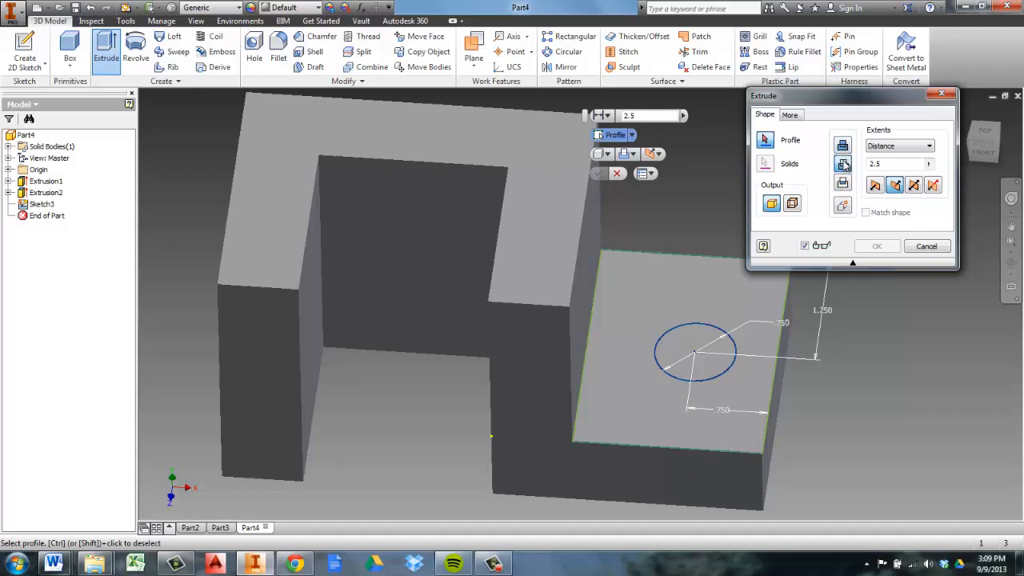
pyautogui.click(712, 360)
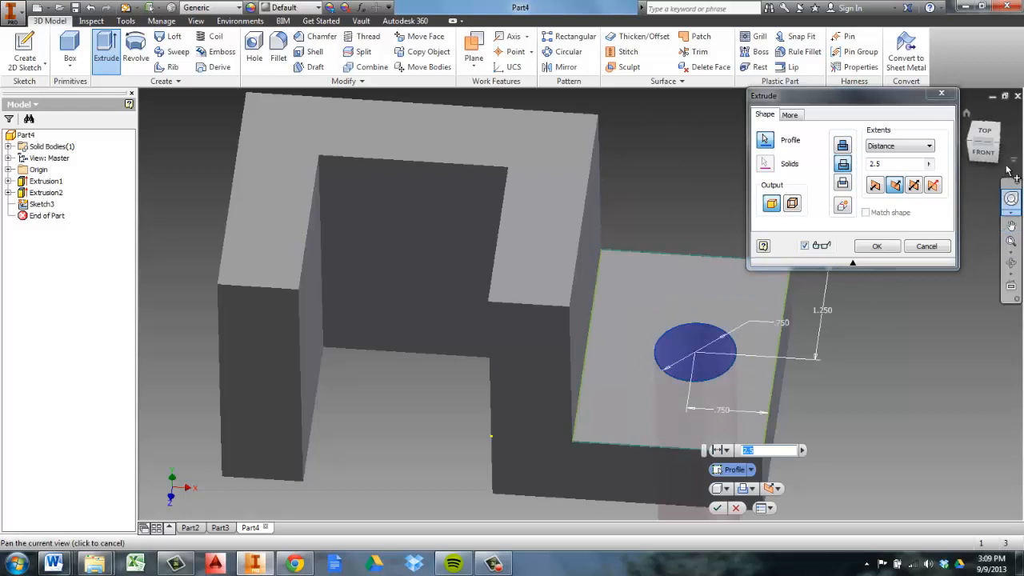
pyautogui.moveTo(992, 139)
pyautogui.mouseDown()
pyautogui.moveTo(979, 107)
pyautogui.moveTo(954, 516)
pyautogui.mouseUp()
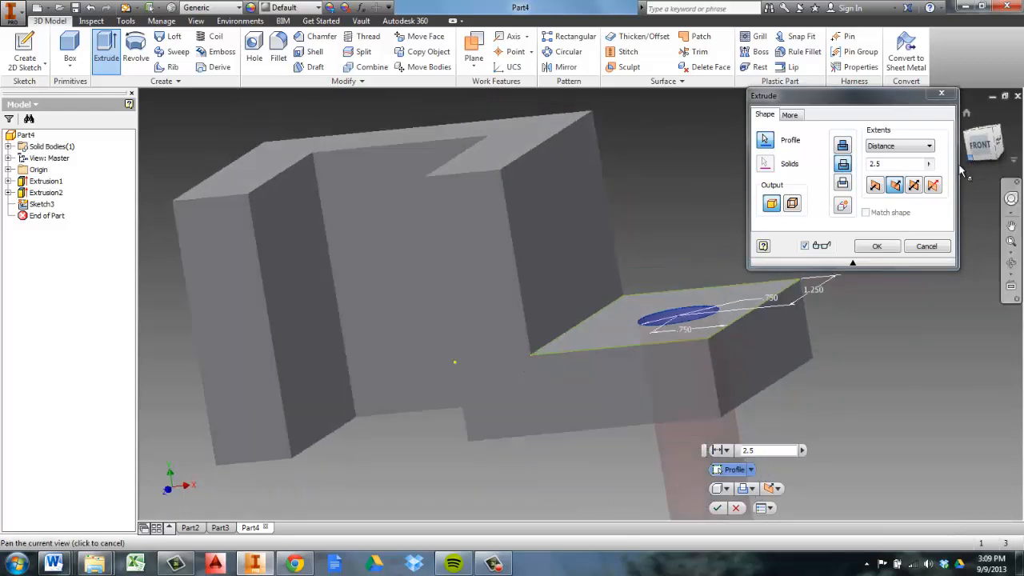
pyautogui.click(897, 185)
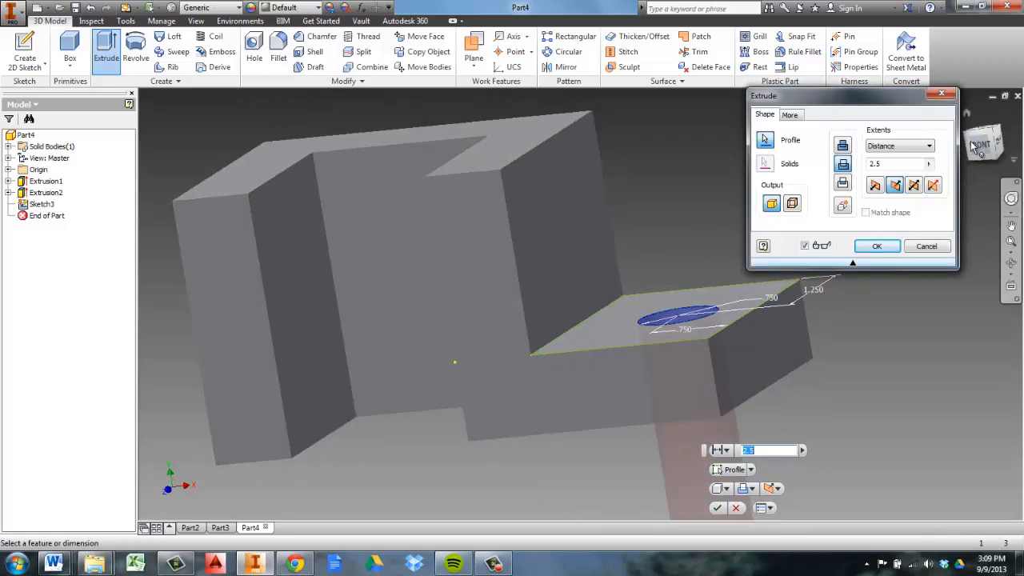
pyautogui.moveTo(991, 144)
pyautogui.mouseDown()
pyautogui.moveTo(969, 120)
pyautogui.moveTo(994, 170)
pyautogui.moveTo(996, 152)
pyautogui.mouseUp()
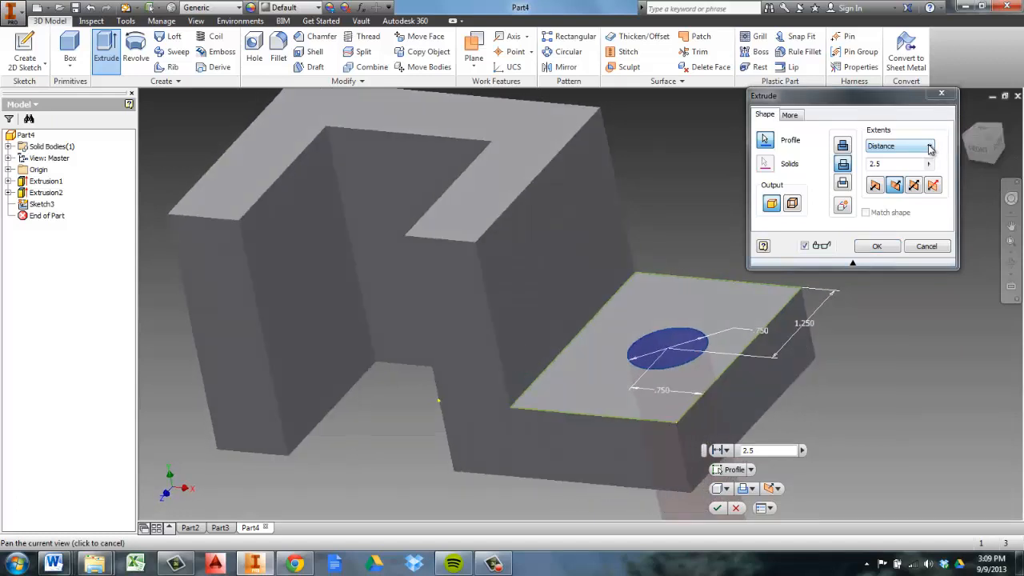
# Set the cut's extents to All and complete the through hole in the base
pyautogui.click(930, 147)
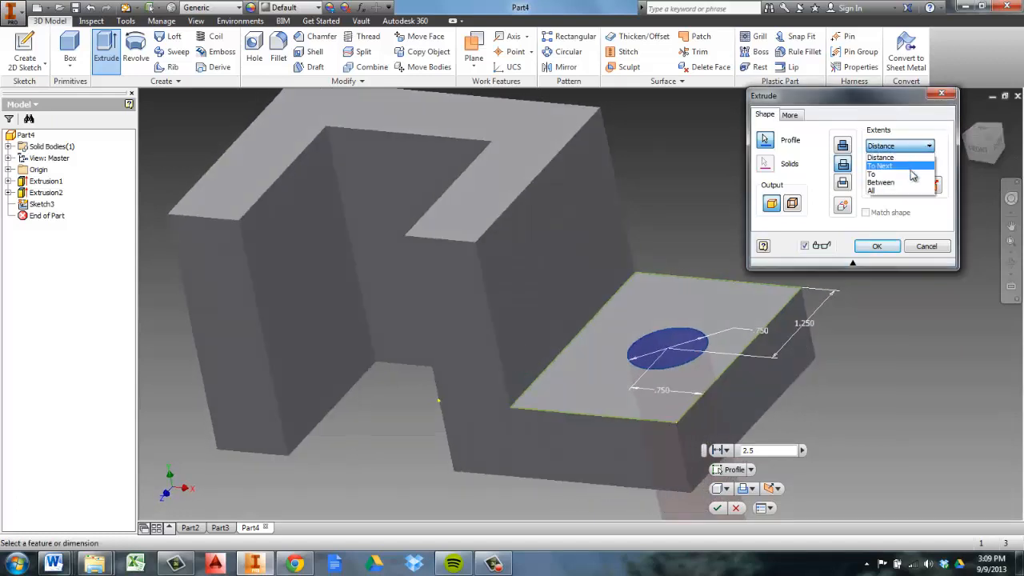
pyautogui.click(912, 192)
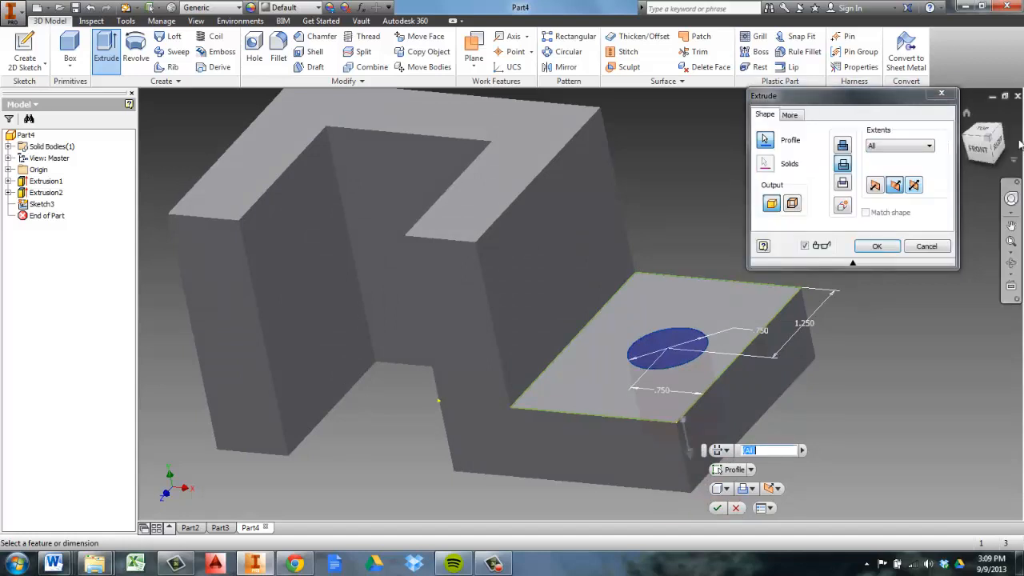
pyautogui.moveTo(988, 112)
pyautogui.keyDown('shift'); pyautogui.mouseDown(button='middle')
pyautogui.moveTo(969, 519)
pyautogui.moveTo(971, 472)
pyautogui.moveTo(993, 523)
pyautogui.moveTo(871, 148)
pyautogui.mouseUp(button='middle'); pyautogui.keyUp('shift')
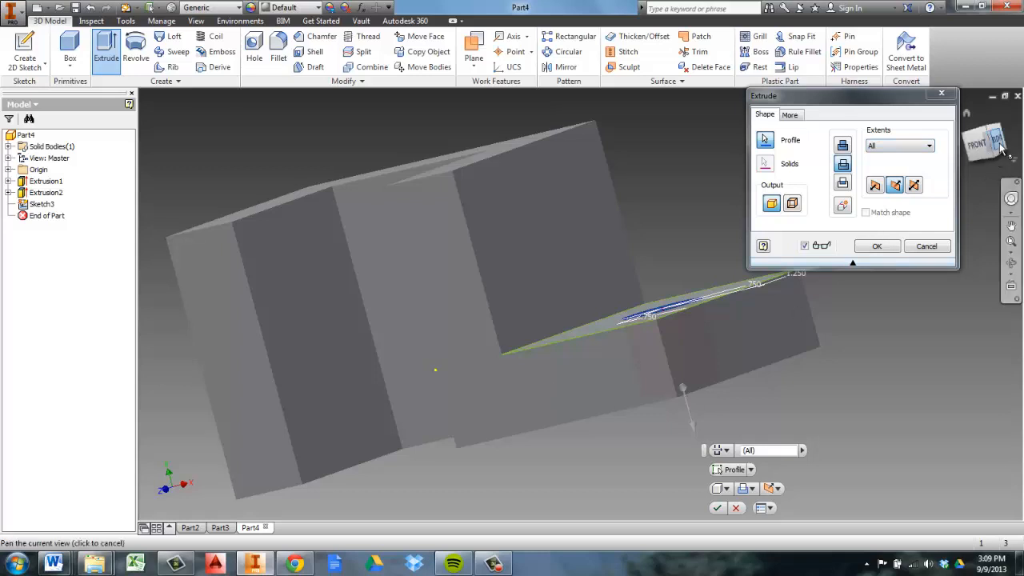
pyautogui.moveTo(1001, 147)
pyautogui.mouseDown()
pyautogui.moveTo(965, 509)
pyautogui.moveTo(1006, 234)
pyautogui.mouseUp()
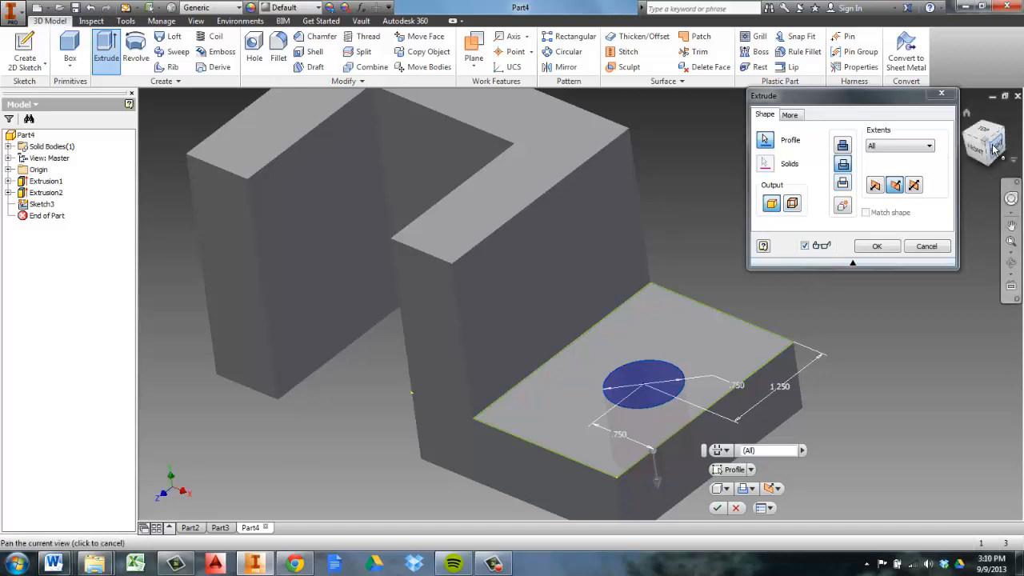
pyautogui.moveTo(998, 150)
pyautogui.mouseDown()
pyautogui.moveTo(981, 515)
pyautogui.moveTo(966, 453)
pyautogui.moveTo(972, 154)
pyautogui.mouseUp()
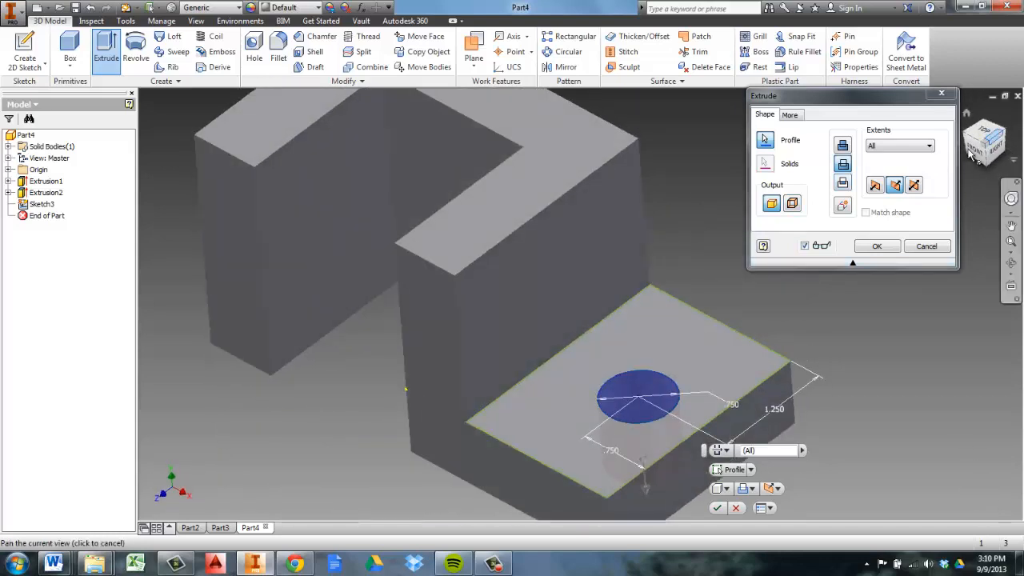
pyautogui.click(878, 249)
pyautogui.moveTo(985, 148); pyautogui.dragTo(1007, 177)
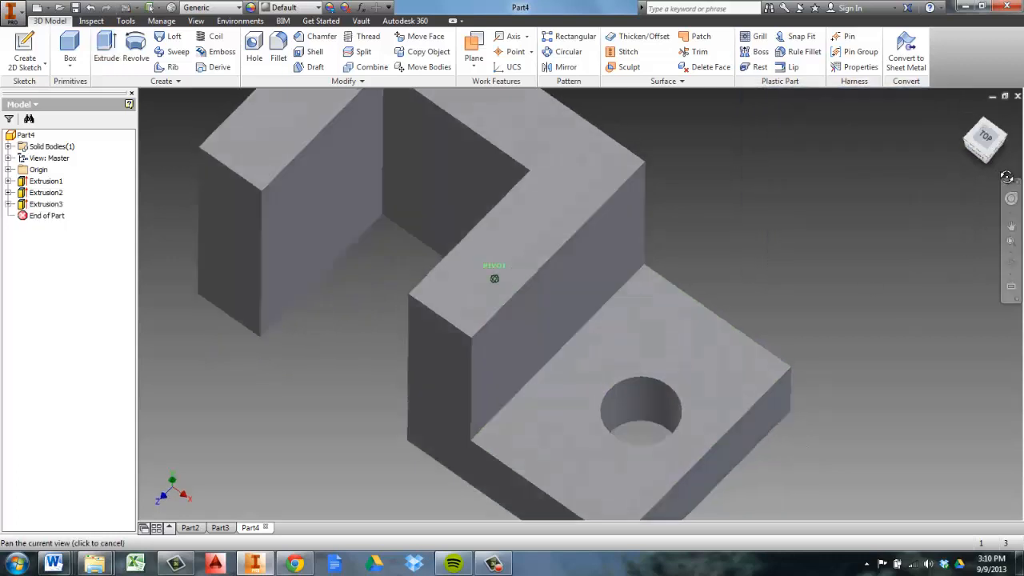
pyautogui.scroll(-4, 845, 216)
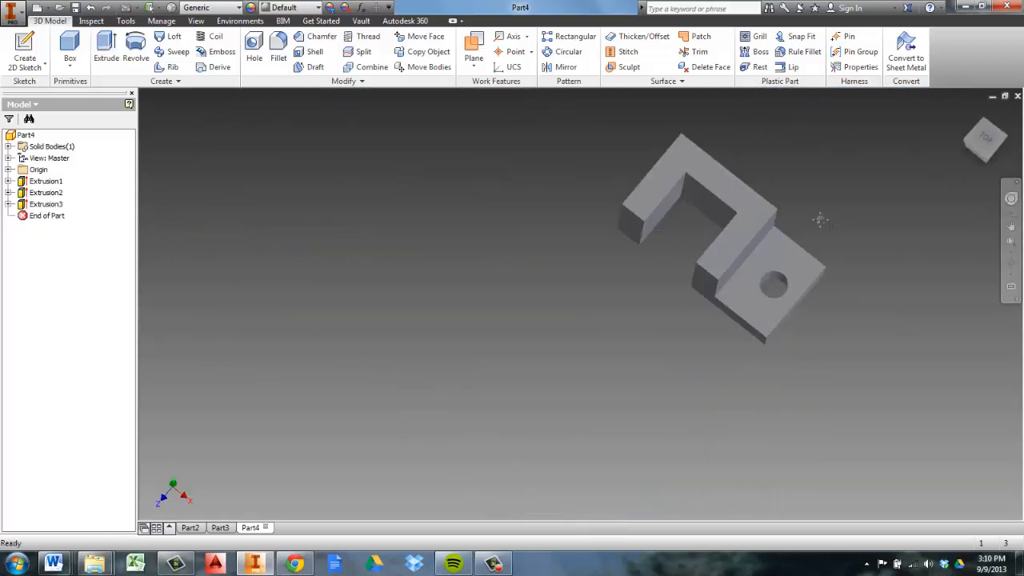
pyautogui.moveTo(821, 222); pyautogui.dragTo(644, 288, button='middle')
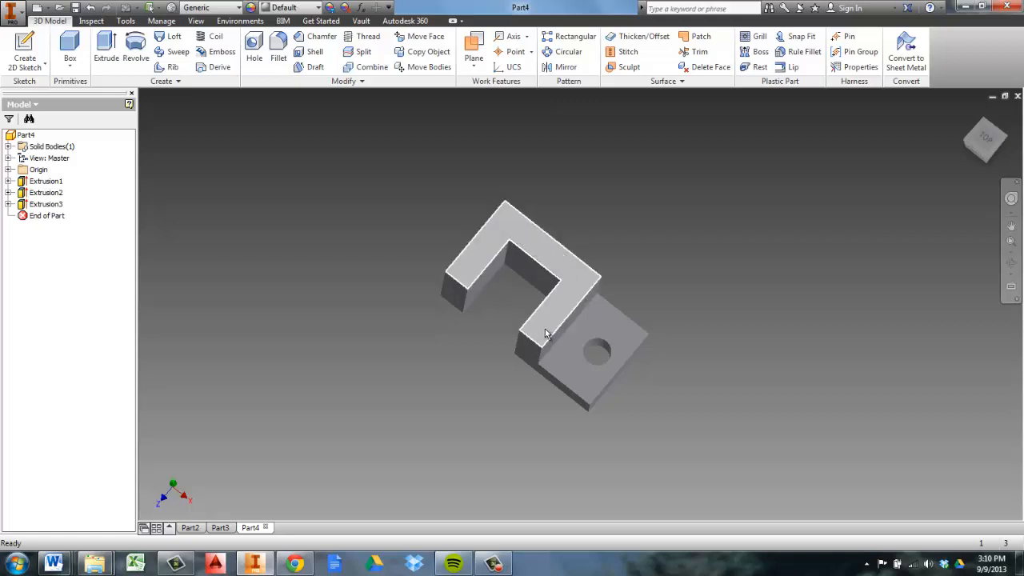
pyautogui.moveTo(547, 334)
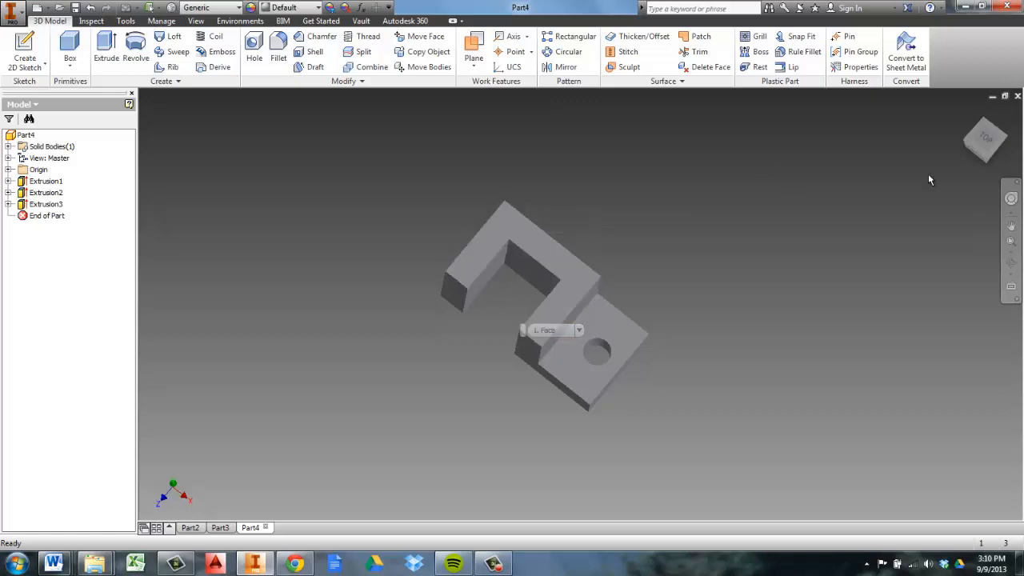
pyautogui.click(494, 565)
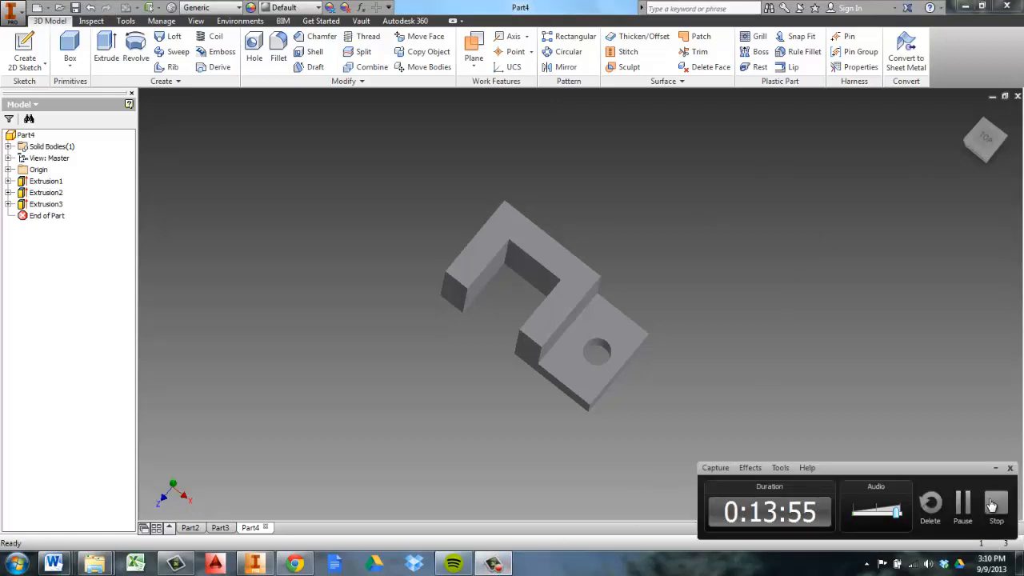